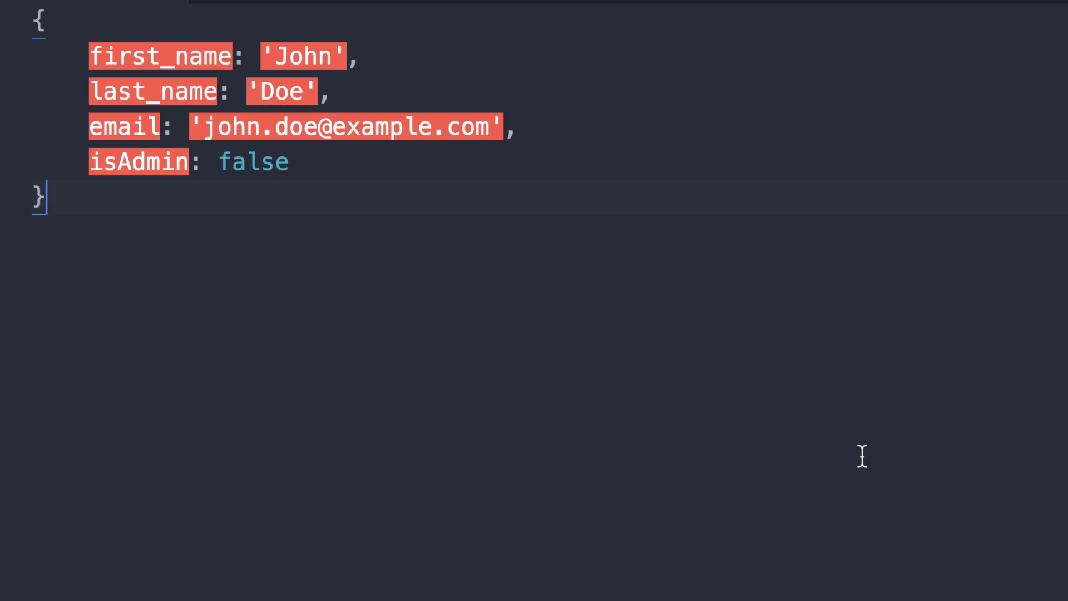
# Send the authenticate request for john.doe and select the returned JWT token in the 200 OK response
pyautogui.doubleClick(263, 163)
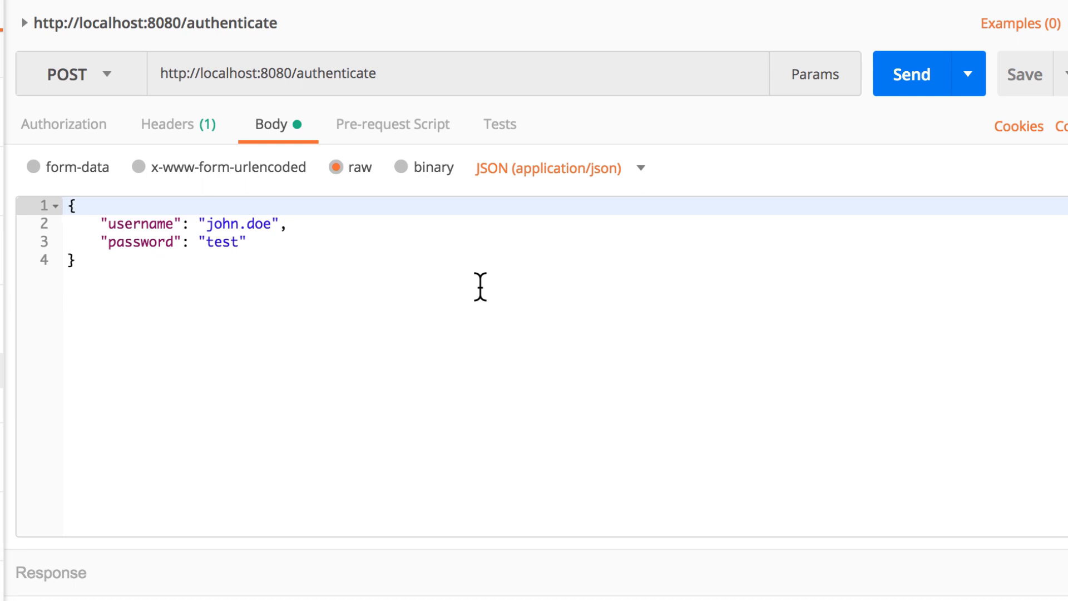
pyautogui.doubleClick(351, 73)
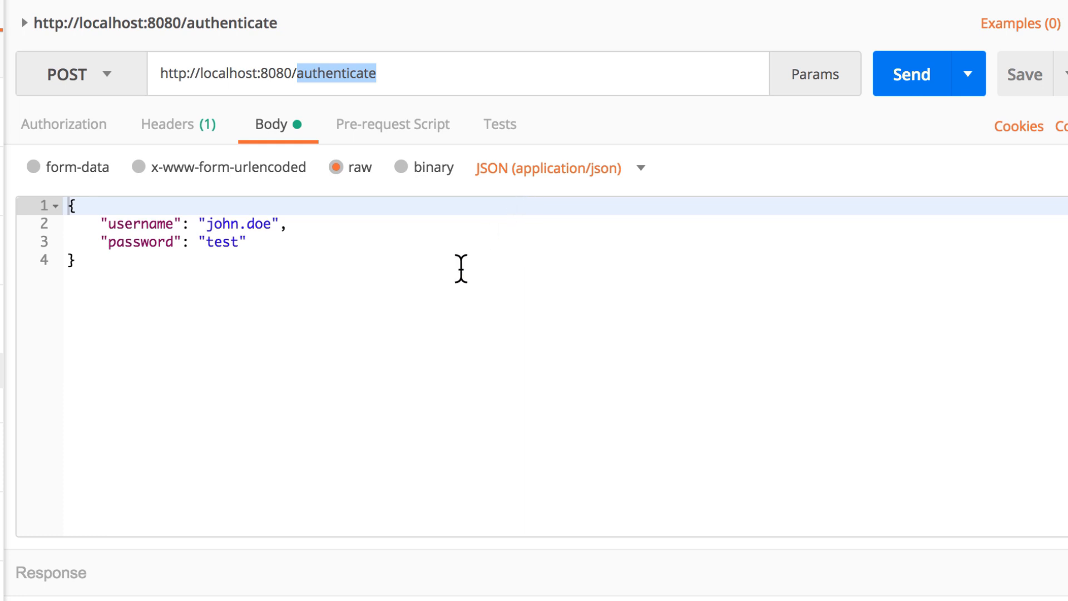
pyautogui.click(911, 74)
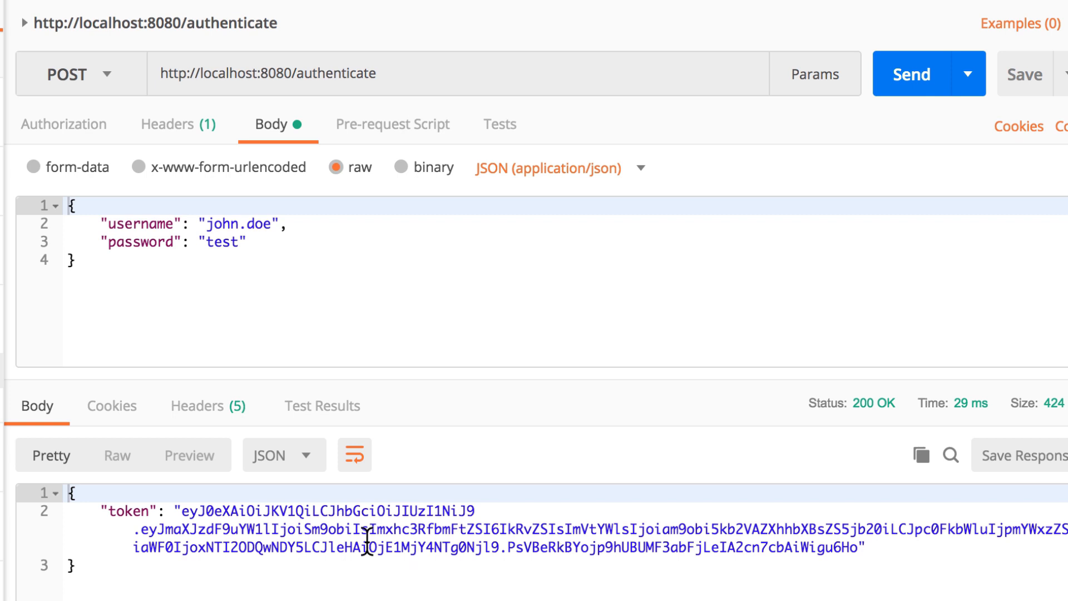
pyautogui.moveTo(183, 509); pyautogui.dragTo(853, 548)
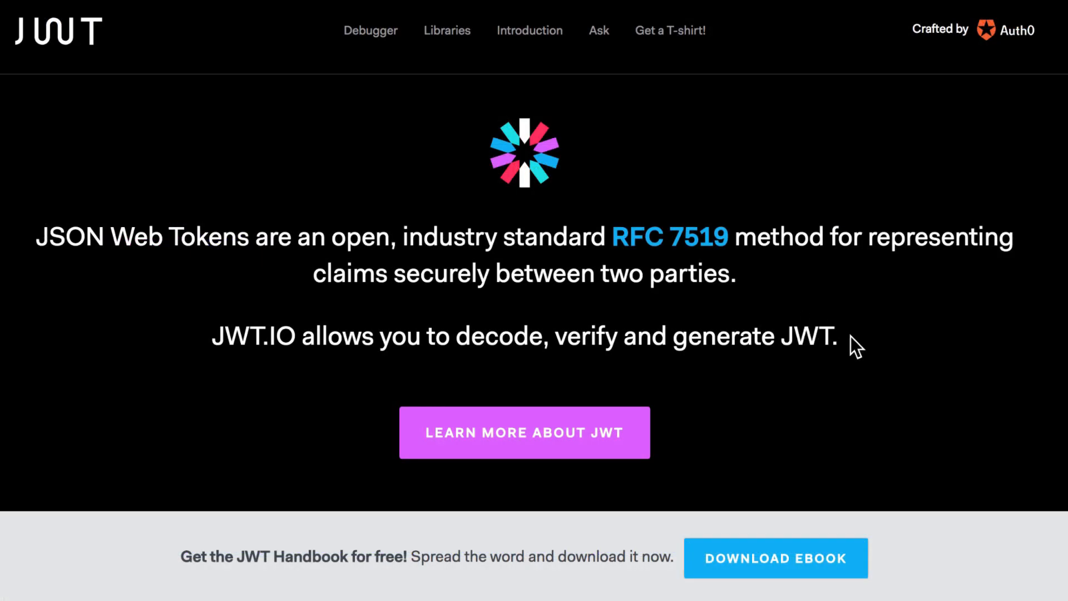
pyautogui.scroll(-5, 851, 336)
pyautogui.scroll(-5, 850, 336)
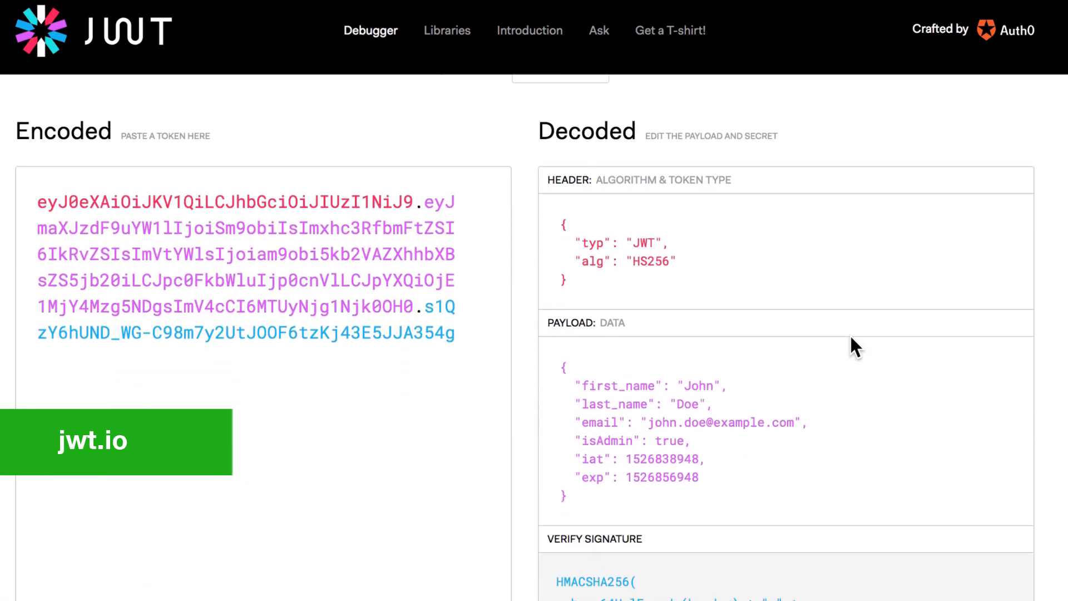
# Replace the jwt.io sample token with the copied one, decoding John Doe's payload with isAdmin false
pyautogui.hotkey('ctrl', 'a')
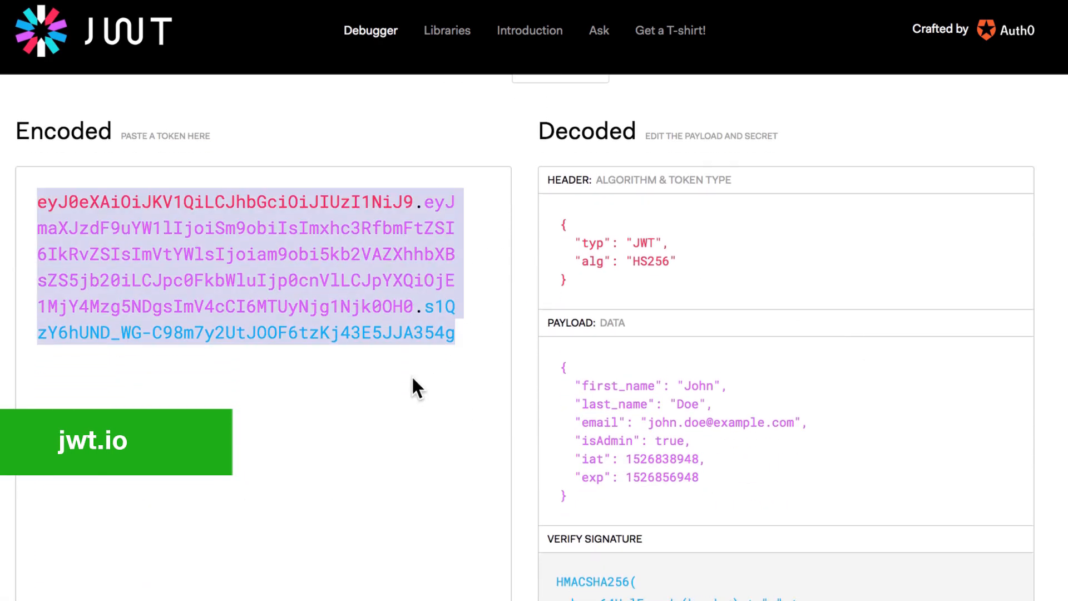
pyautogui.hotkey('ctrl', 'v')
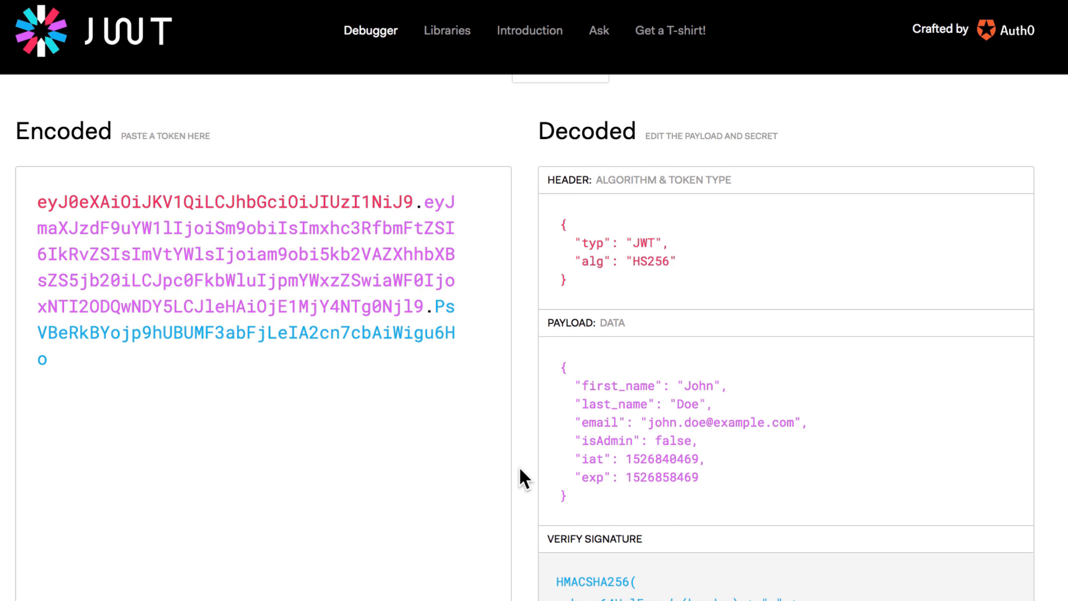
pyautogui.scroll(-1, 519, 466)
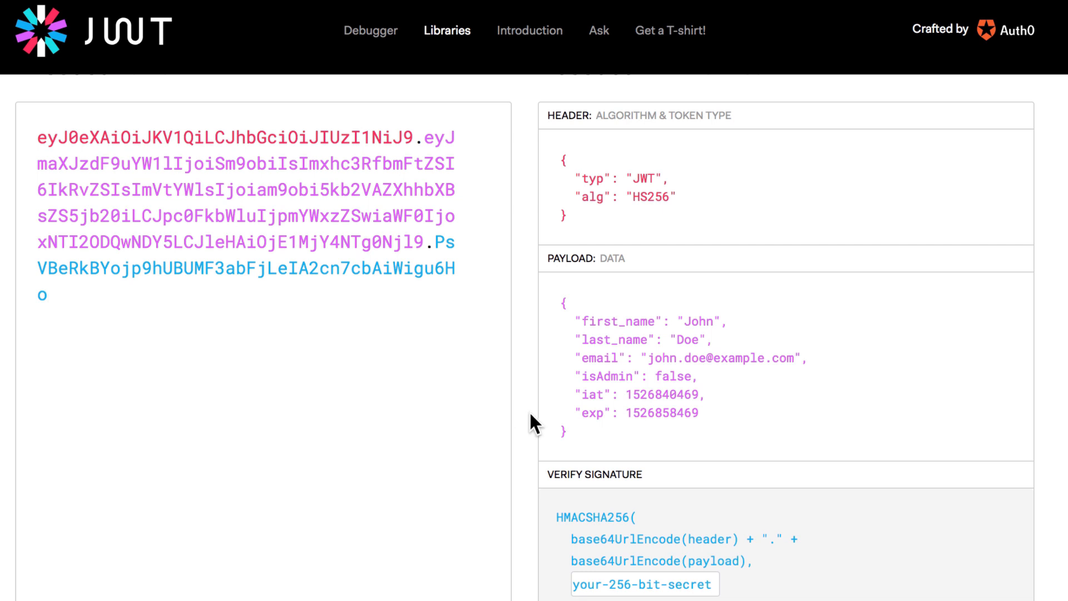
pyautogui.click(646, 419)
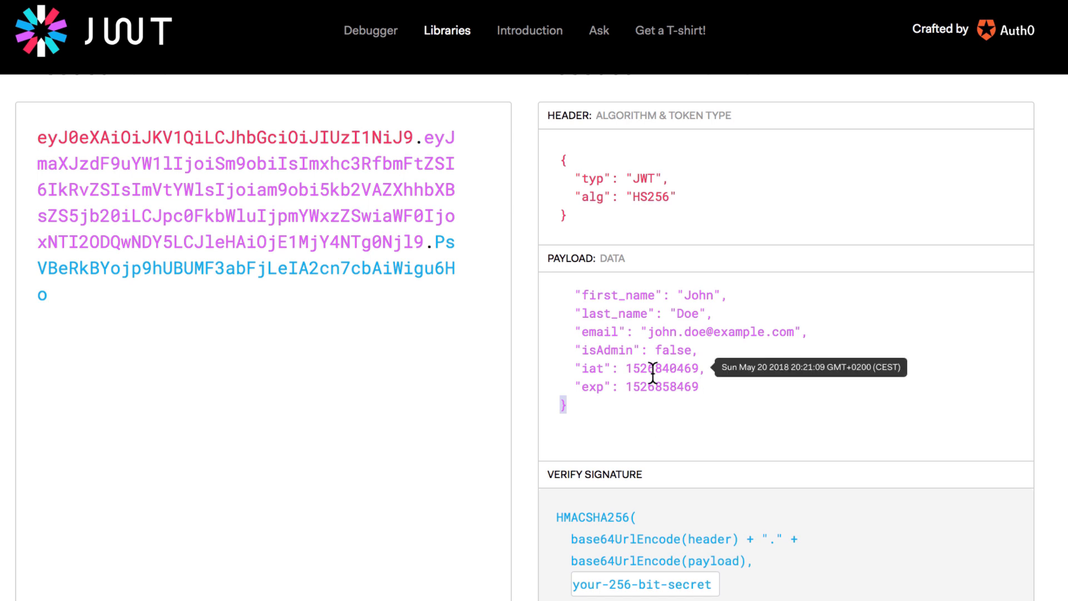
pyautogui.moveTo(661, 413)
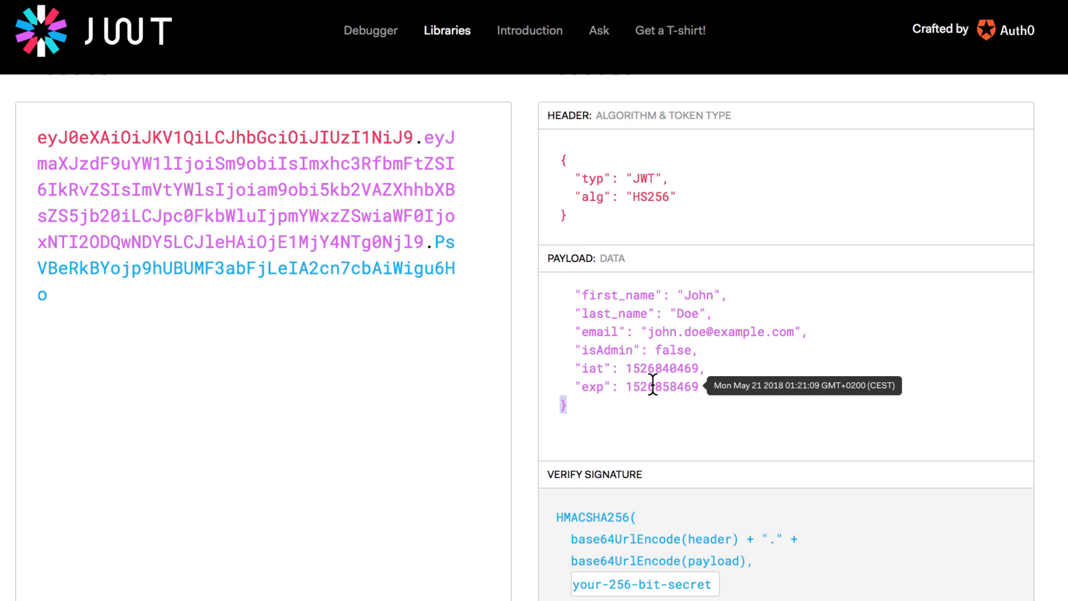
pyautogui.scroll(2, 654, 385)
pyautogui.scroll(-4, 432, 444)
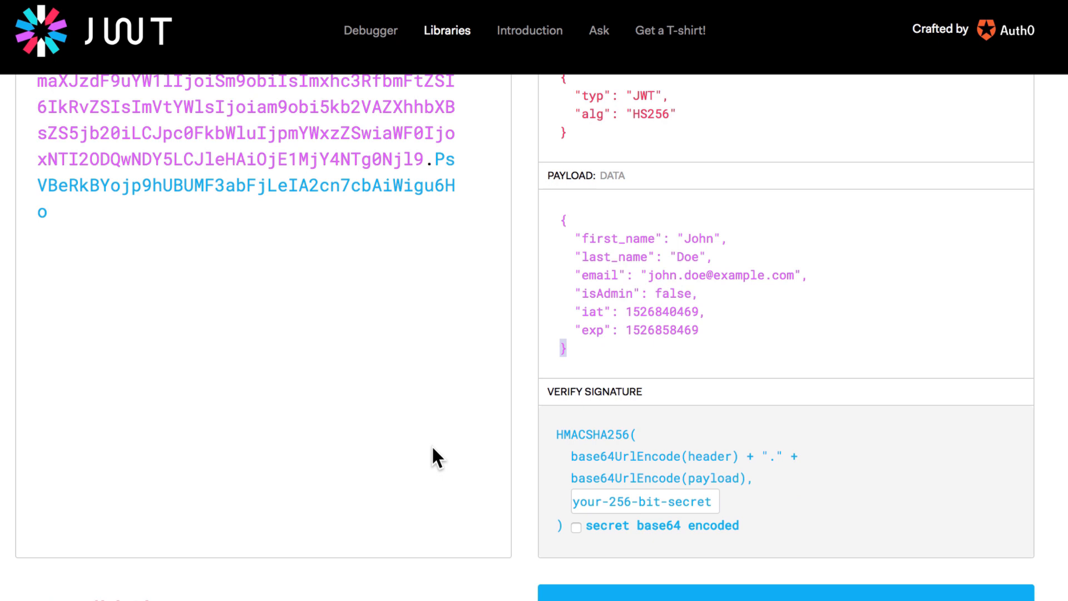
pyautogui.scroll(-1, 434, 415)
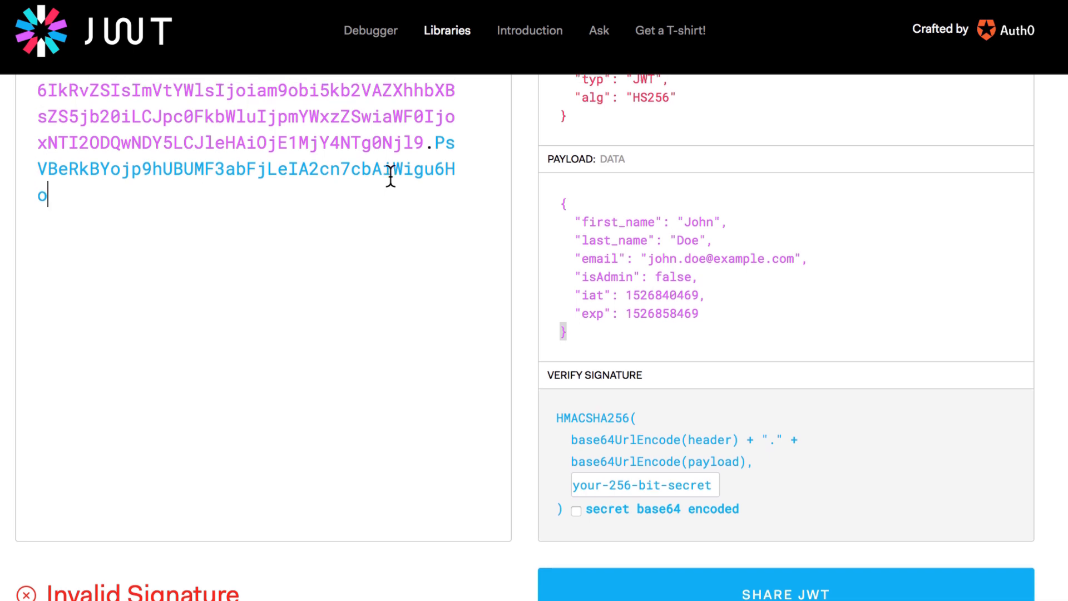
pyautogui.scroll(3, 390, 176)
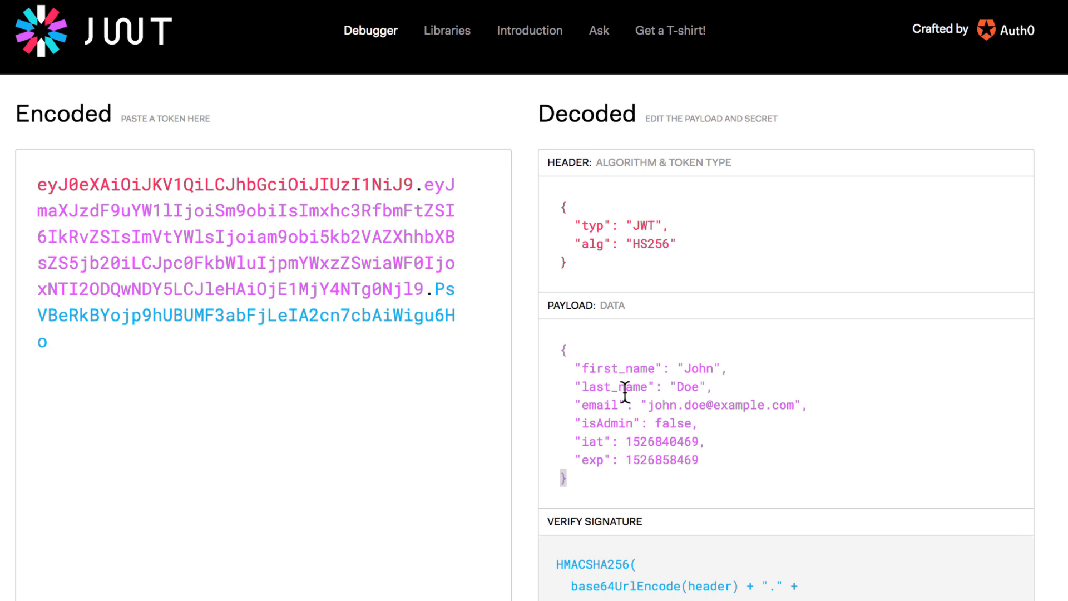
pyautogui.moveTo(662, 313)
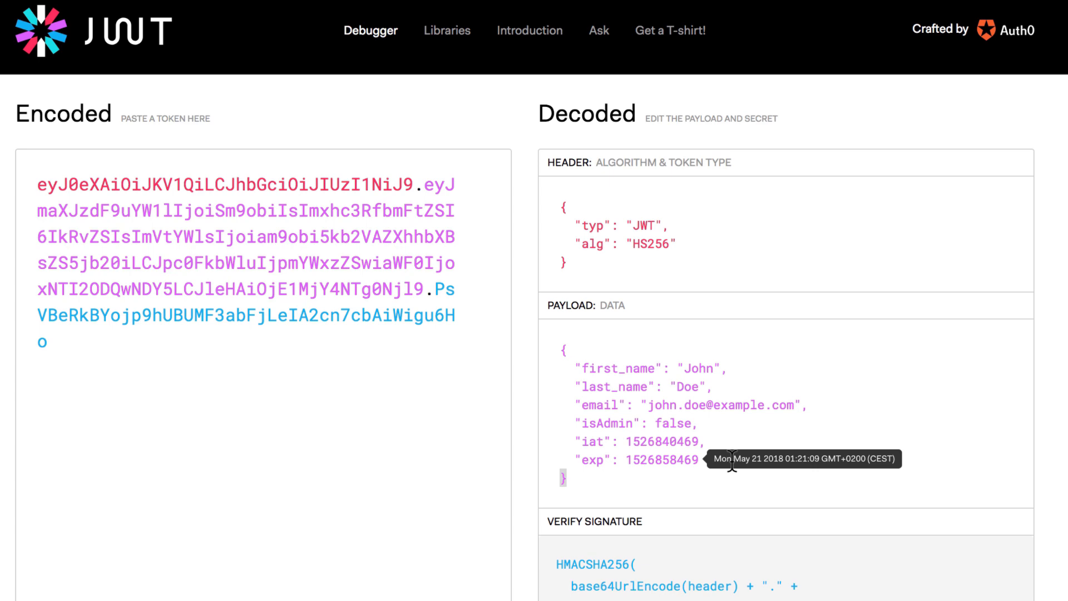
pyautogui.scroll(-1, 732, 463)
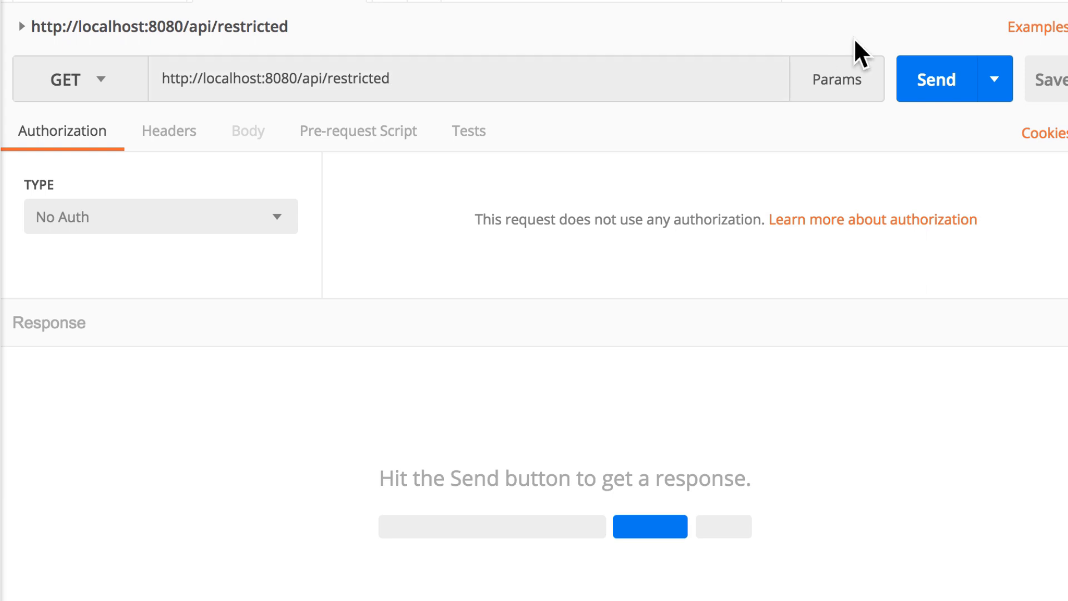
# Send the restricted GET without credentials and get 401 Unauthorized
pyautogui.click(925, 80)
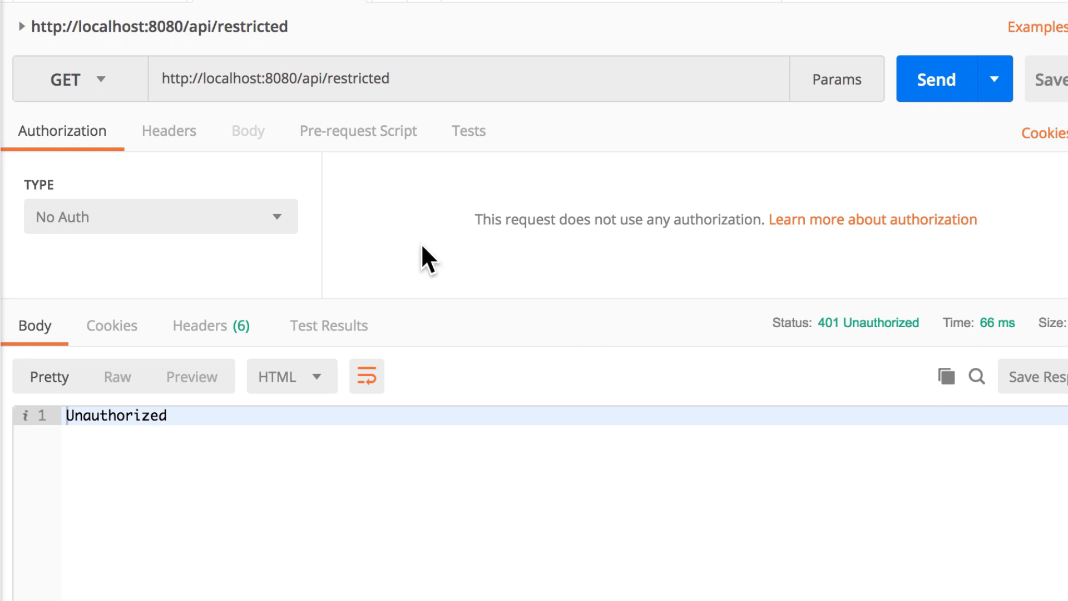
pyautogui.click(284, 219)
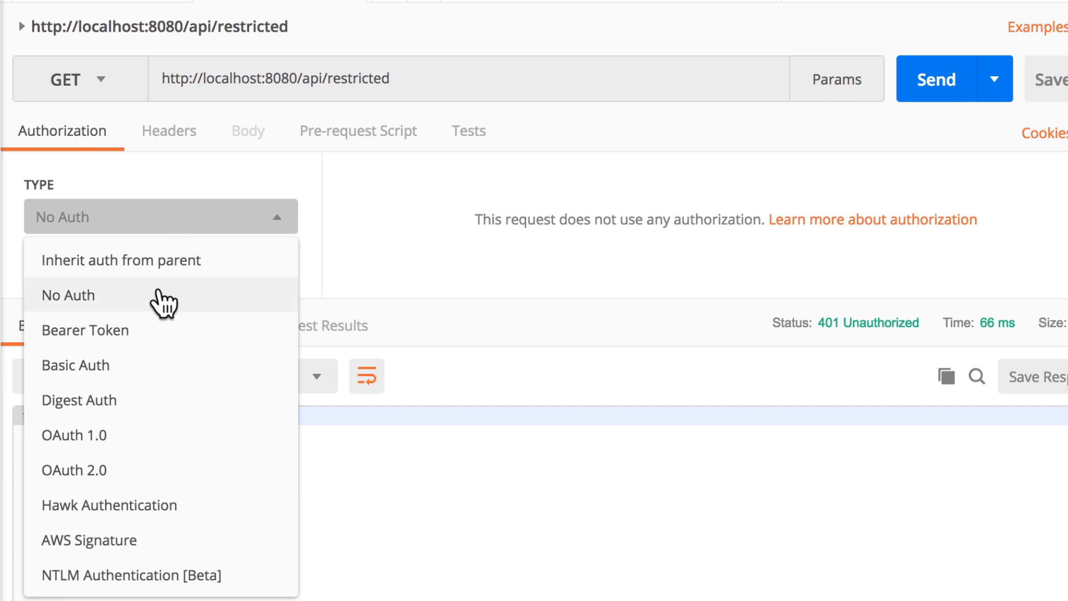
# Set the restricted request's authorization to Bearer Token with the pasted JWT
pyautogui.click(156, 341)
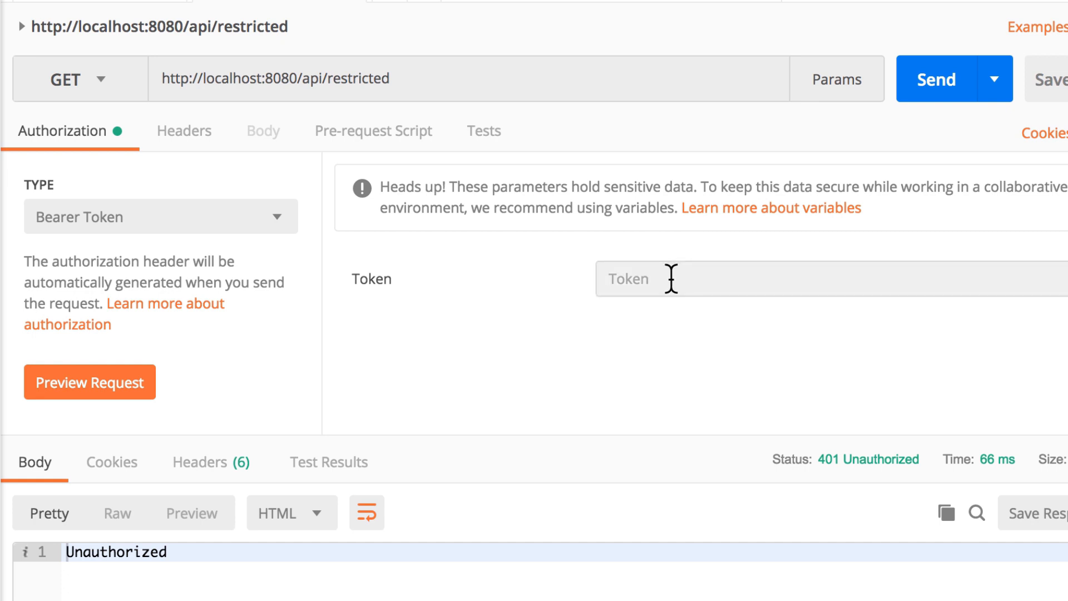
pyautogui.click(671, 279)
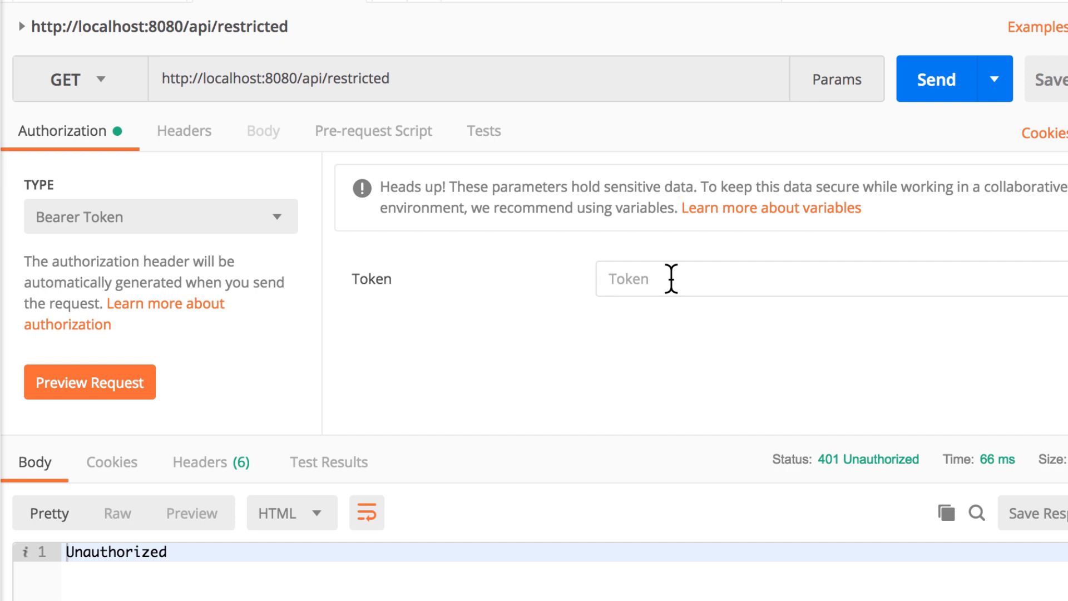
pyautogui.hotkey('ctrl', 'v')
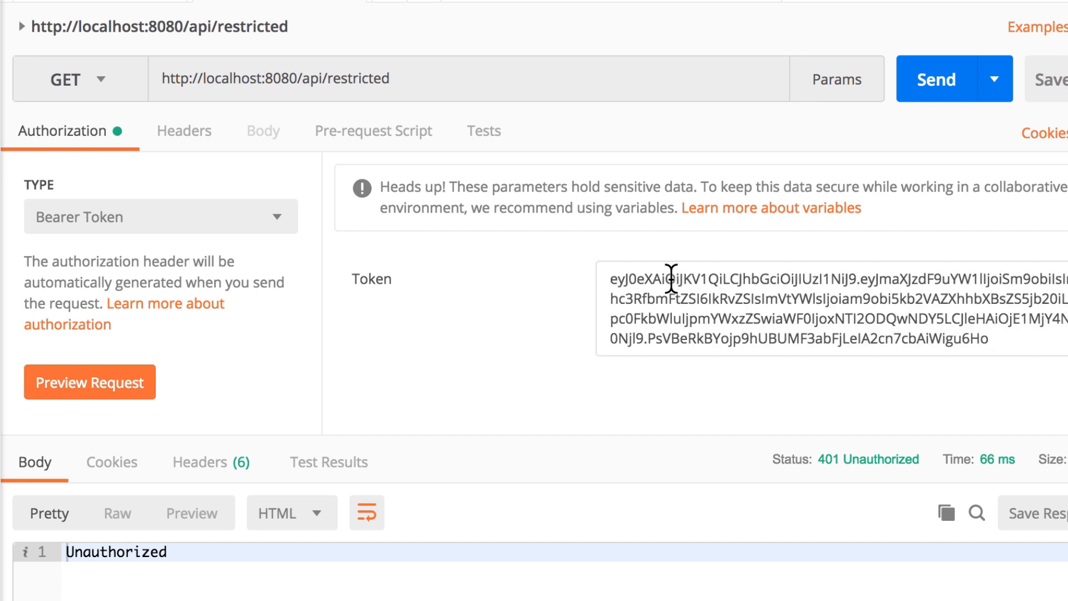
pyautogui.click(284, 380)
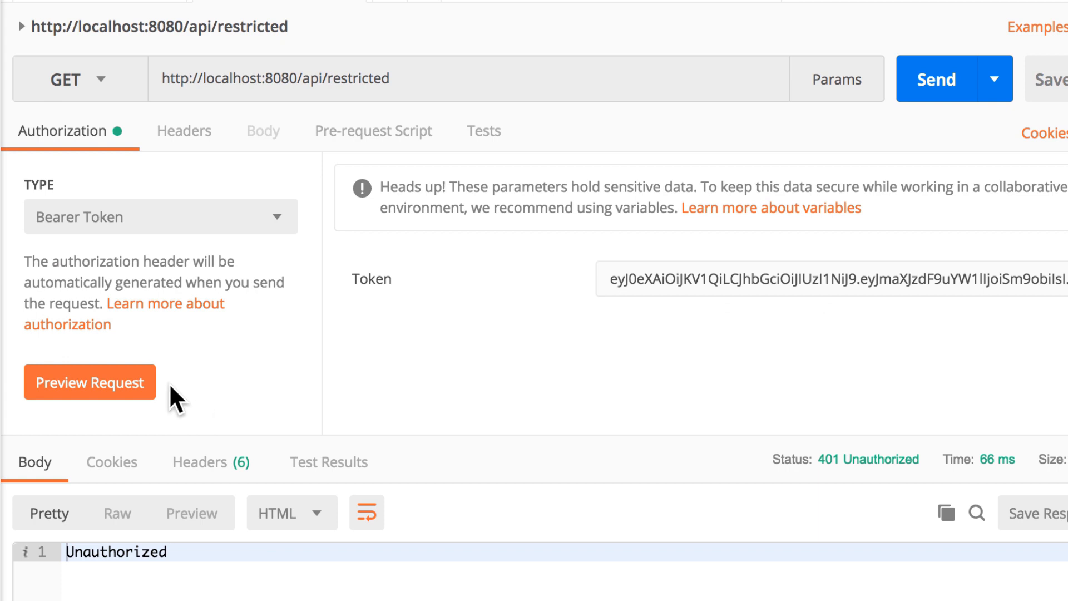
pyautogui.click(133, 383)
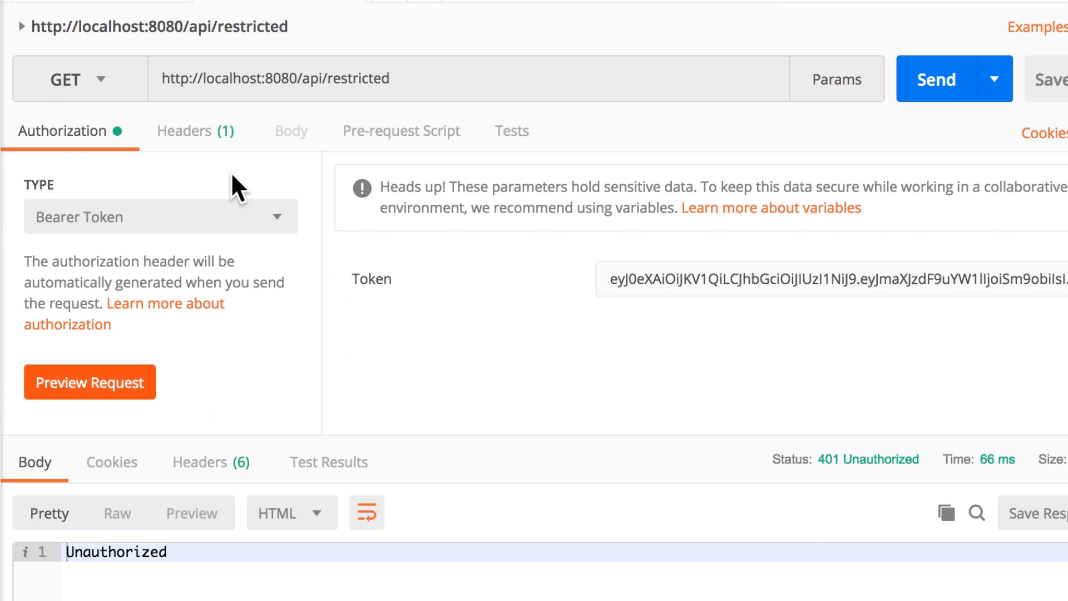
# Inspect the generated Authorization header carrying the full Bearer token
pyautogui.click(200, 131)
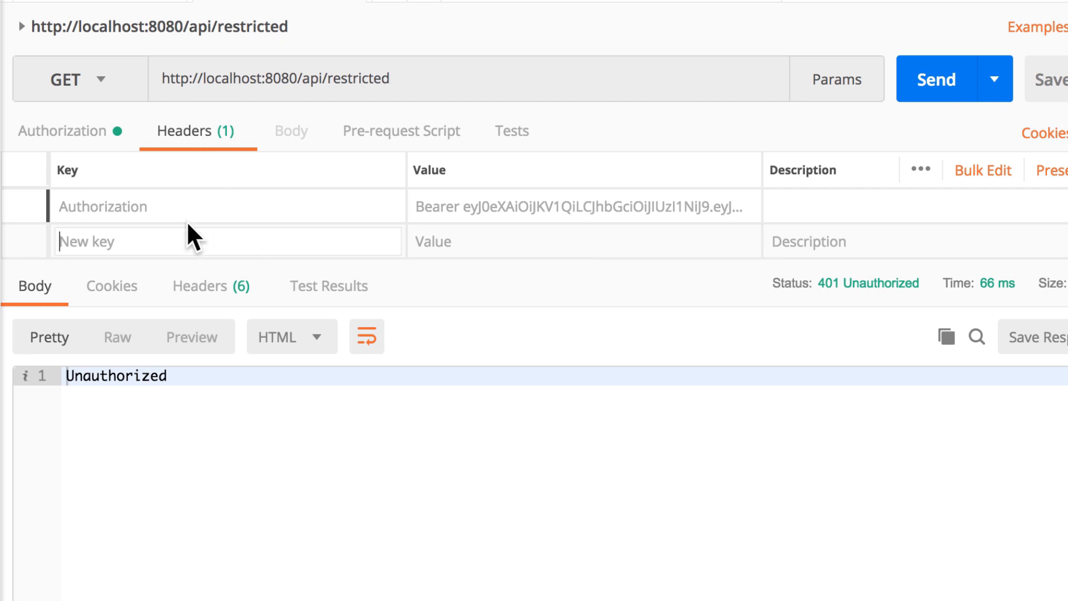
pyautogui.moveTo(167, 207)
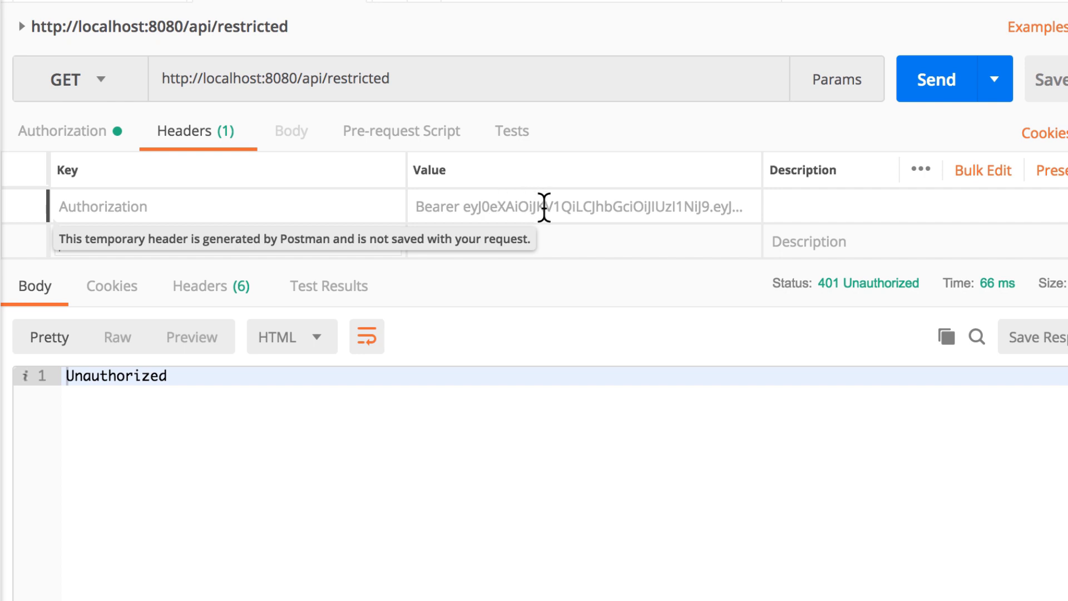
pyautogui.click(619, 207)
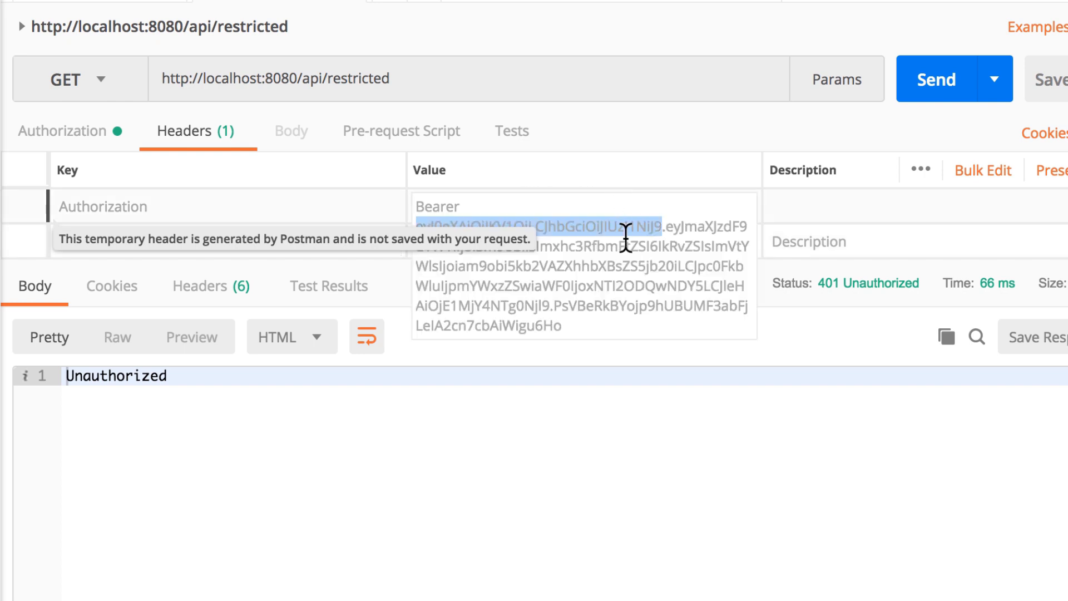
pyautogui.click(590, 141)
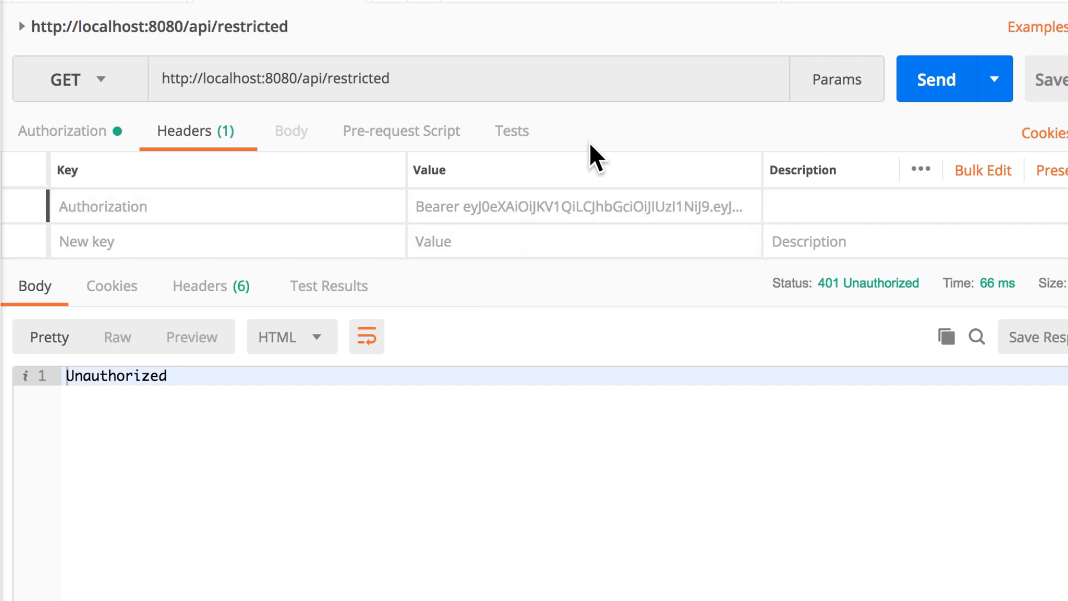
# Resend the restricted GET with the bearer token and get 200 OK with John Doe's details
pyautogui.click(931, 84)
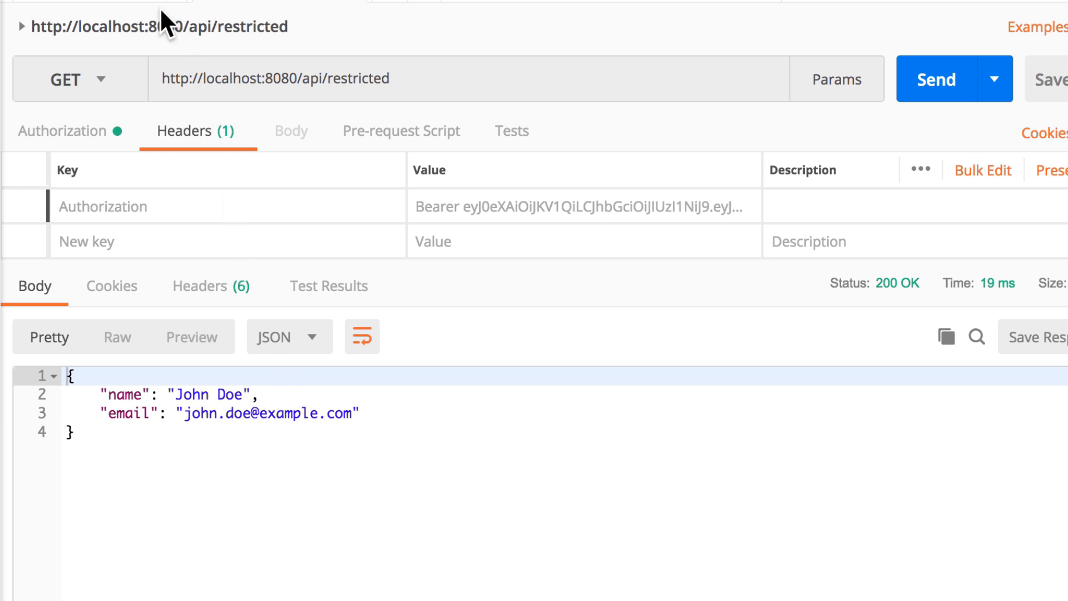
# Return to the authenticate request and select the whole token line in its response
pyautogui.click(138, 3)
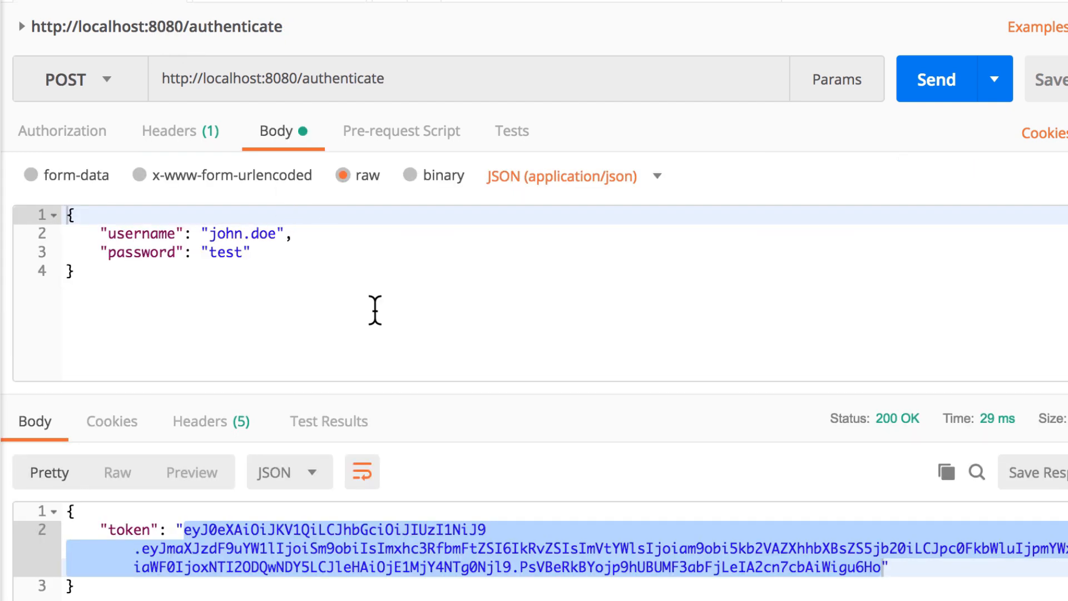
pyautogui.click(379, 346)
pyautogui.click(341, 585)
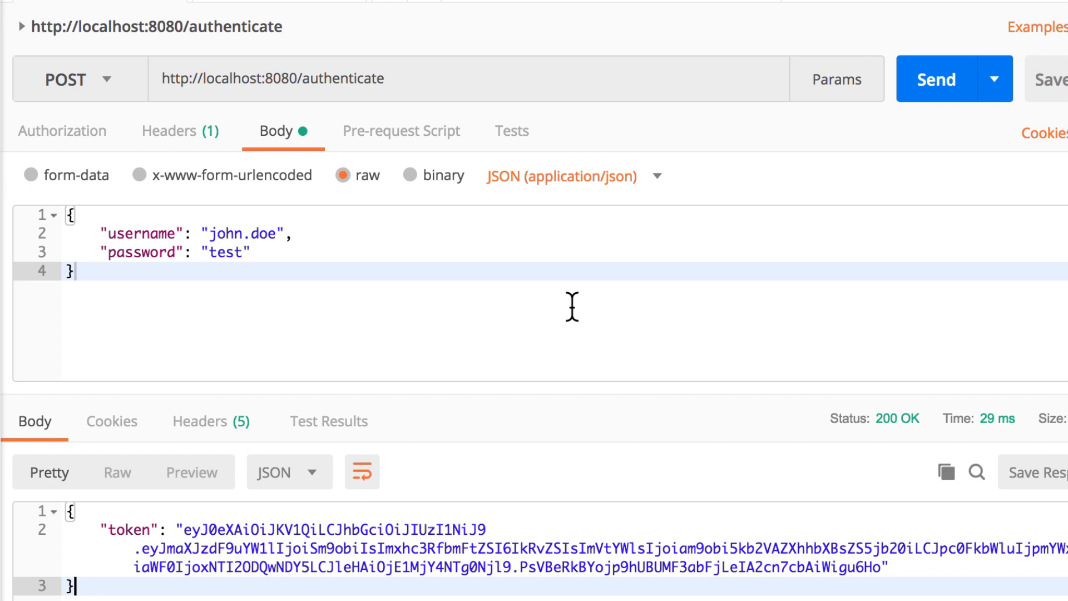
pyautogui.tripleClick(359, 549)
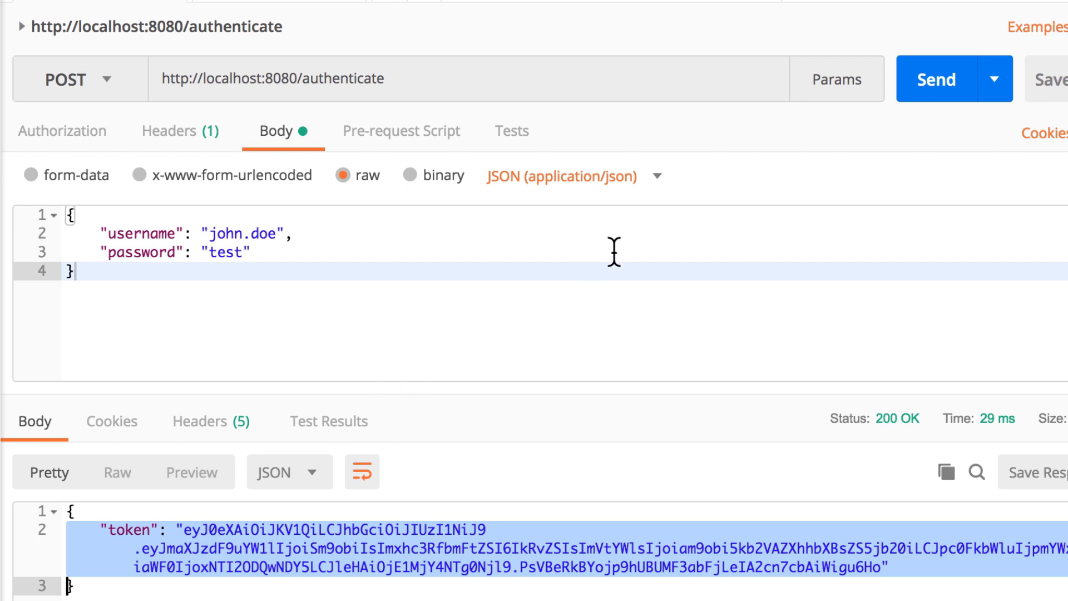
# Insert the set-global-variable snippet in the Tests script and name its key jwt_token
pyautogui.click(512, 132)
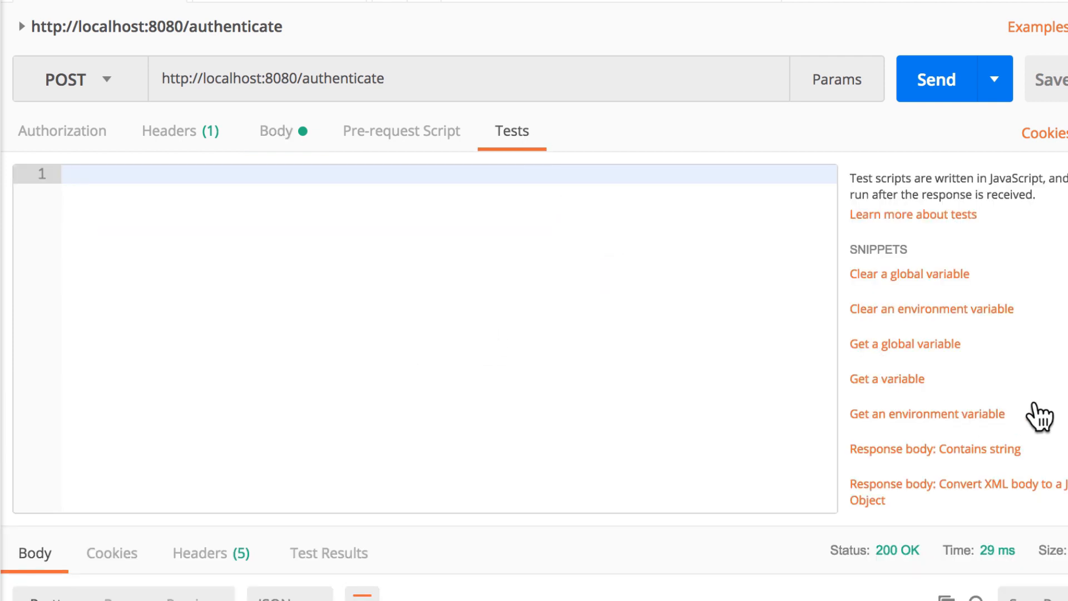
pyautogui.scroll(-2, 1032, 391)
pyautogui.scroll(-1, 1032, 391)
pyautogui.scroll(-2, 1032, 391)
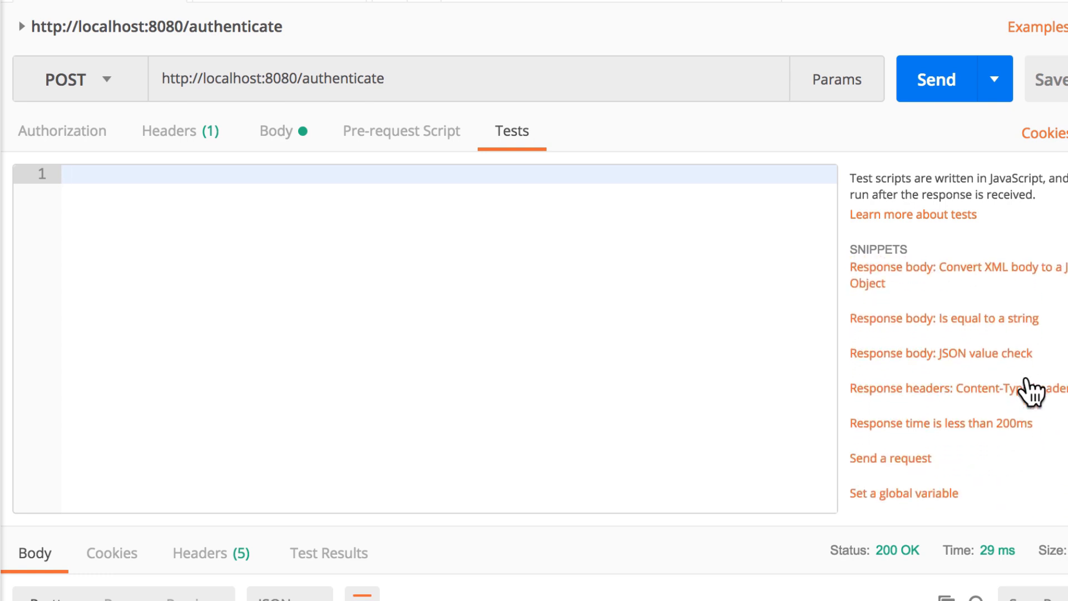
pyautogui.scroll(-1, 1032, 391)
pyautogui.click(904, 458)
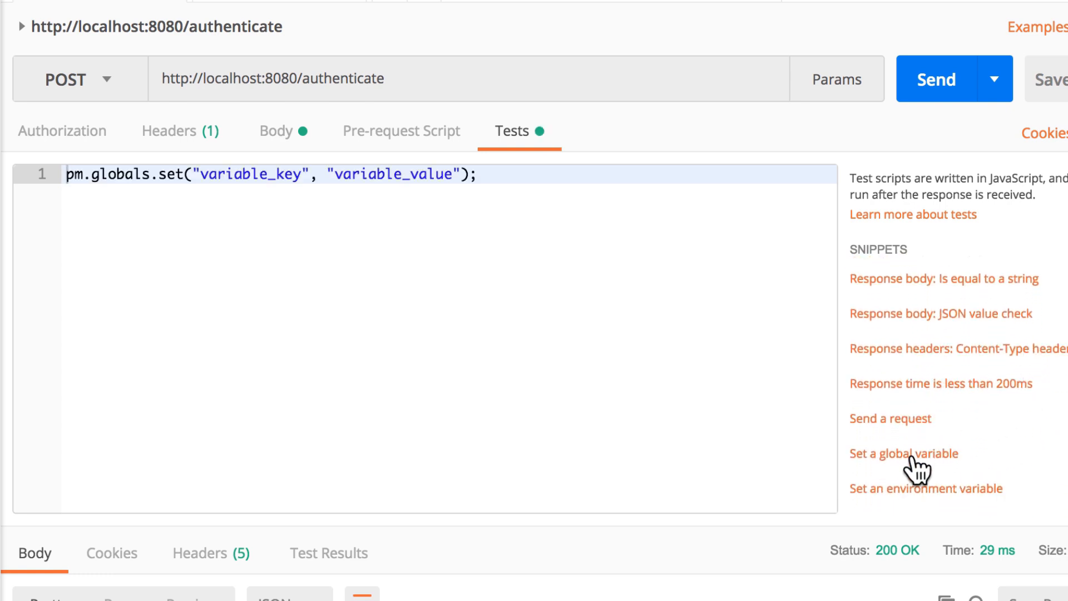
pyautogui.doubleClick(271, 173)
pyautogui.write('j')
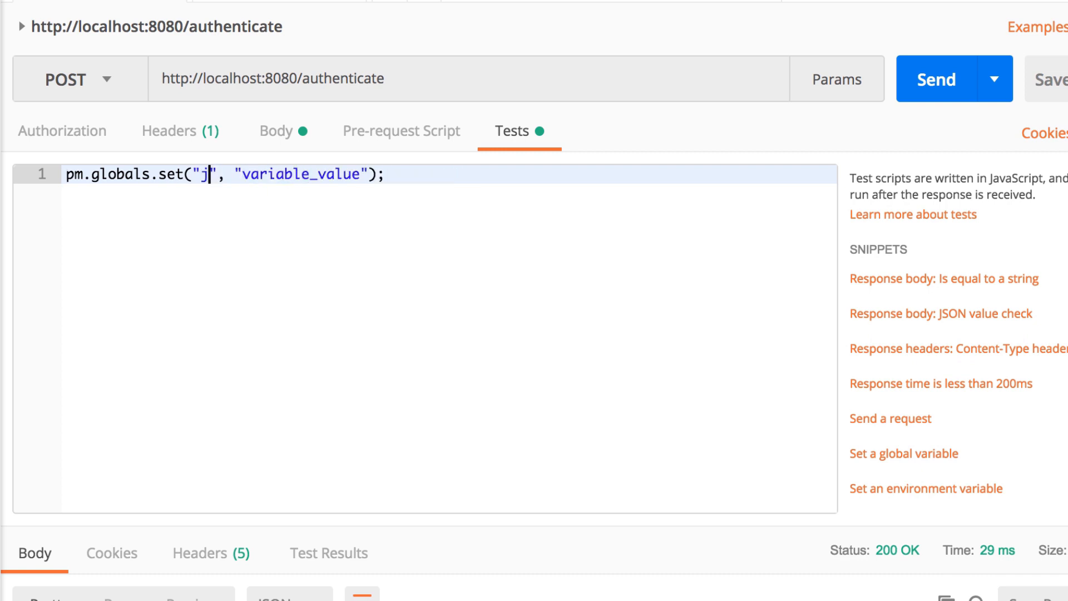
pyautogui.write('wt_')
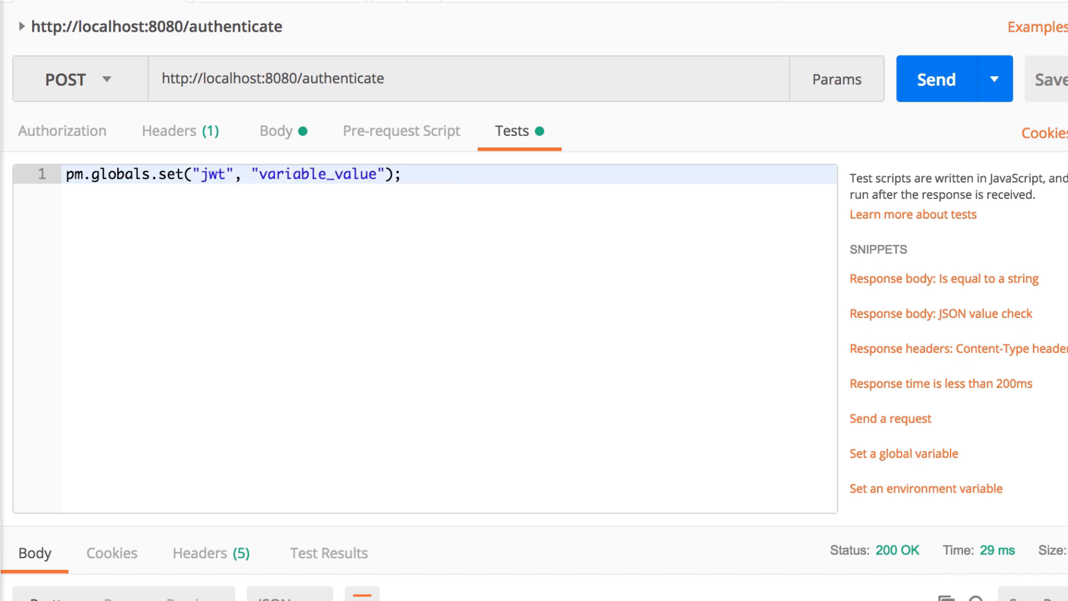
pyautogui.write('tole')
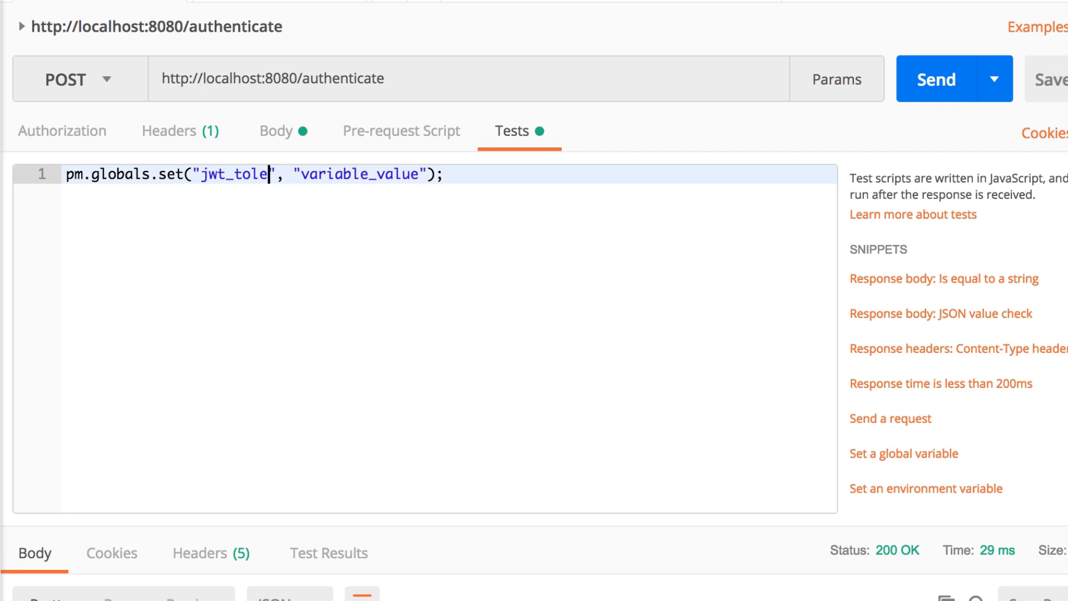
pyautogui.press('BackSpace')
pyautogui.press('BackSpace')
pyautogui.press('BackSpace')
pyautogui.write('oke')
pyautogui.write('n')
pyautogui.click(304, 174)
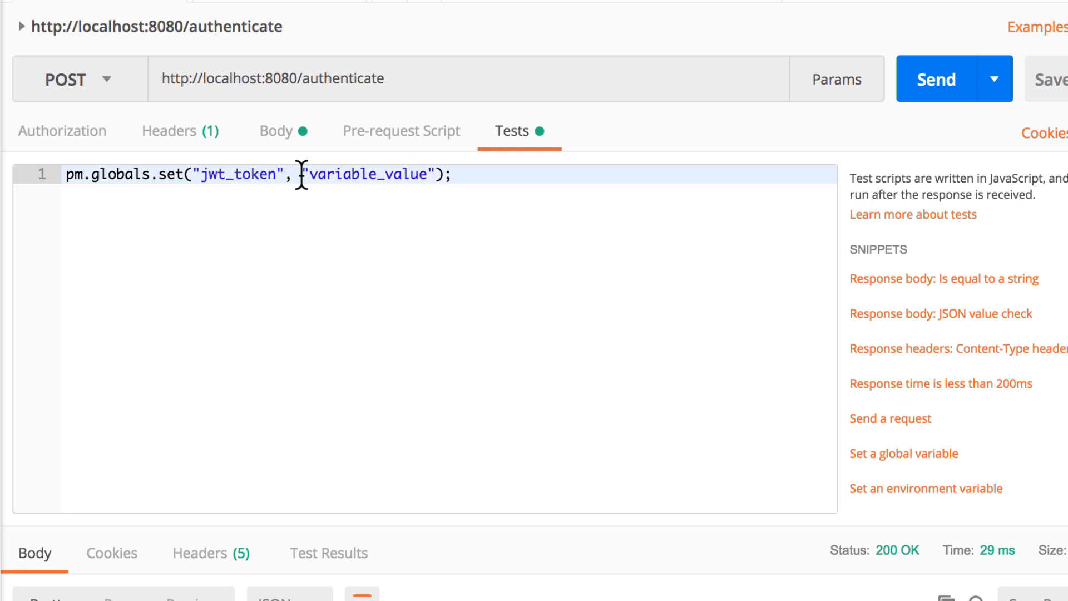
pyautogui.doubleClick(349, 174)
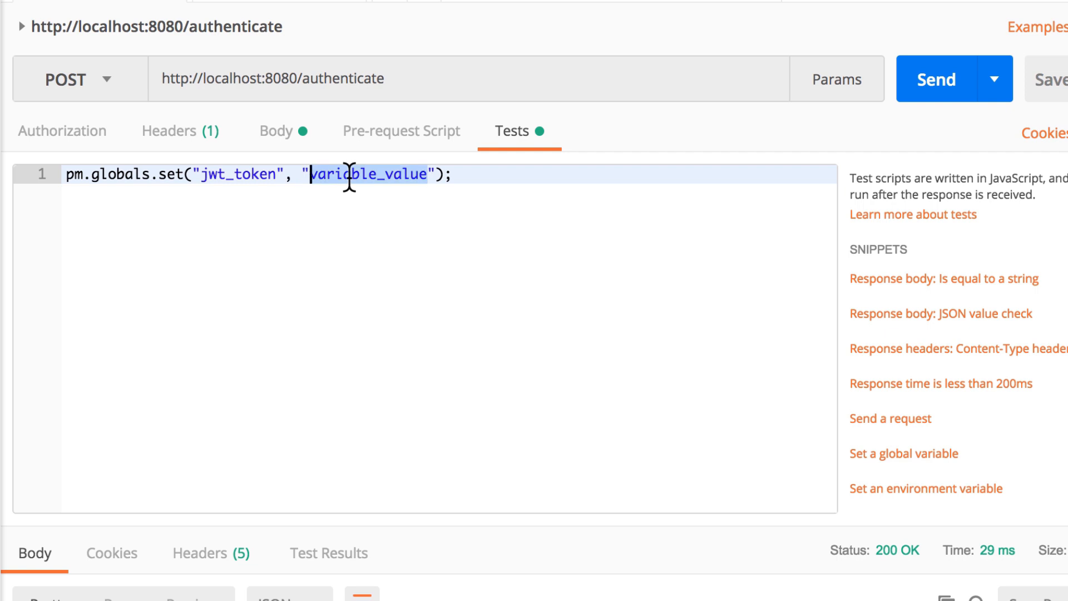
pyautogui.click(513, 177)
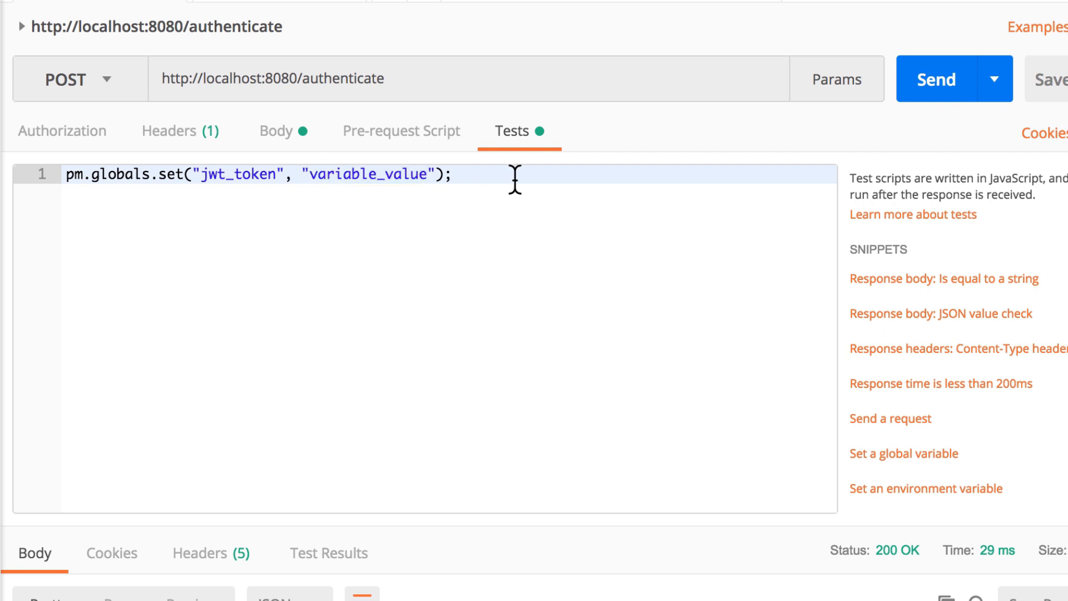
# Add const response = pm.response.json(); above it and replace variable_value with response.token
pyautogui.press('Home')
pyautogui.press('Return')
pyautogui.press('Up')
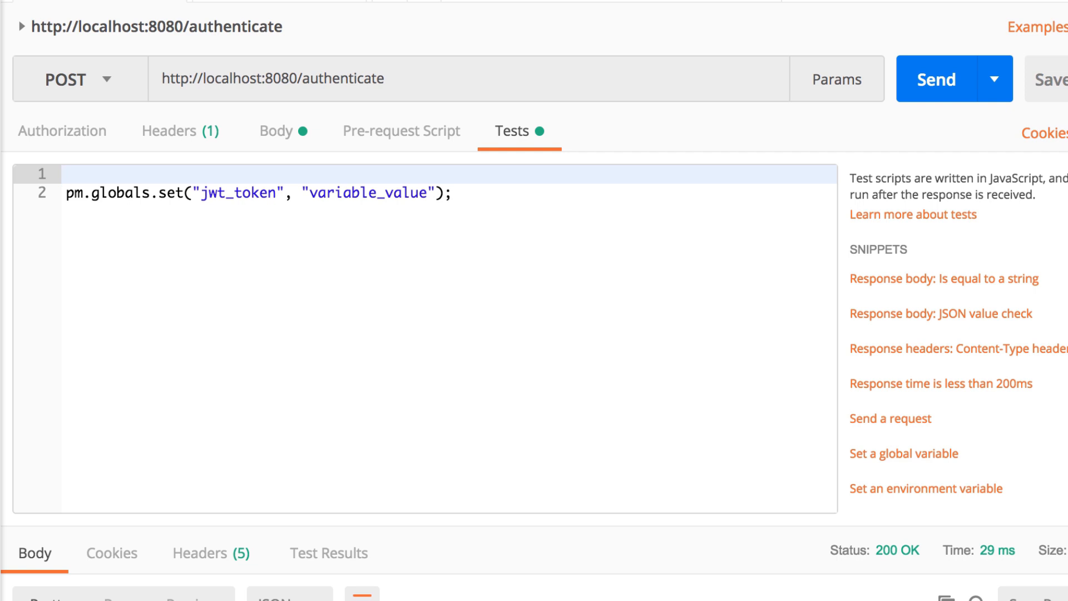
pyautogui.write('const ')
pyautogui.write('response')
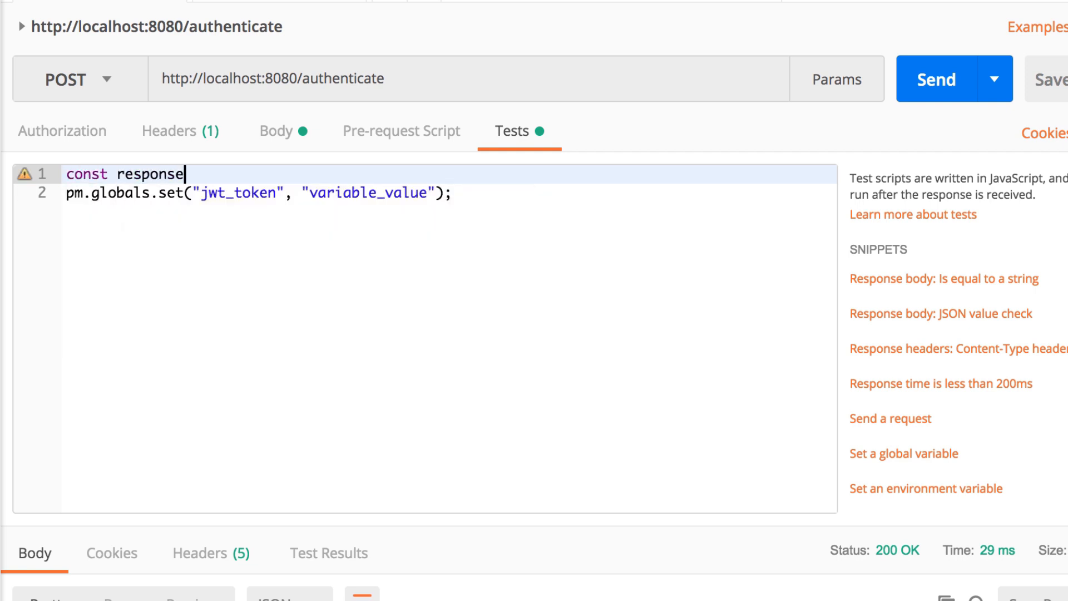
pyautogui.write(' = pm.')
pyautogui.press('BackSpace')
pyautogui.write('.respon')
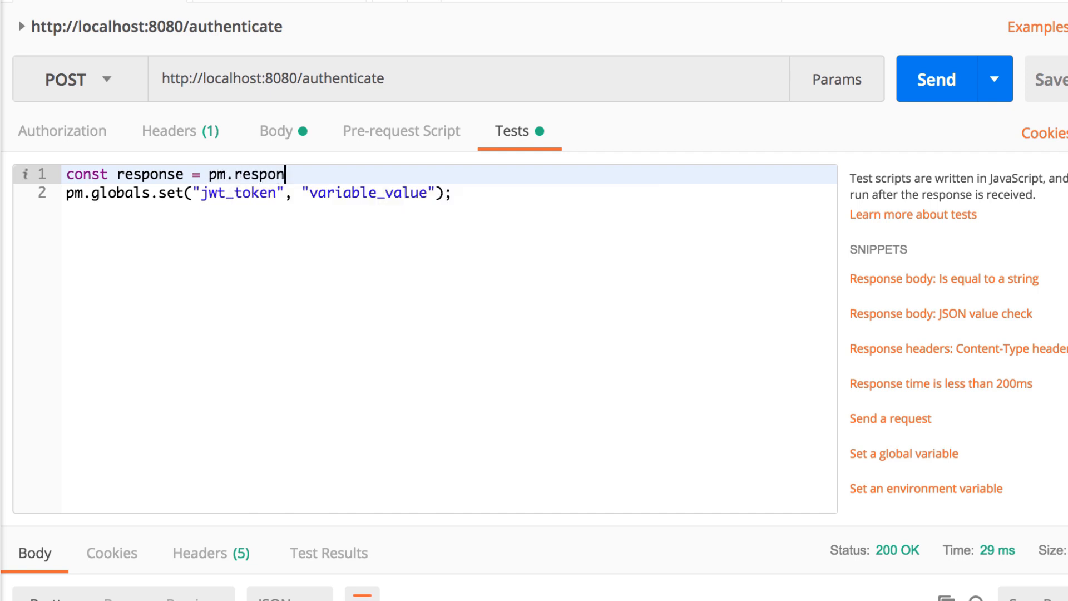
pyautogui.write('se.json()')
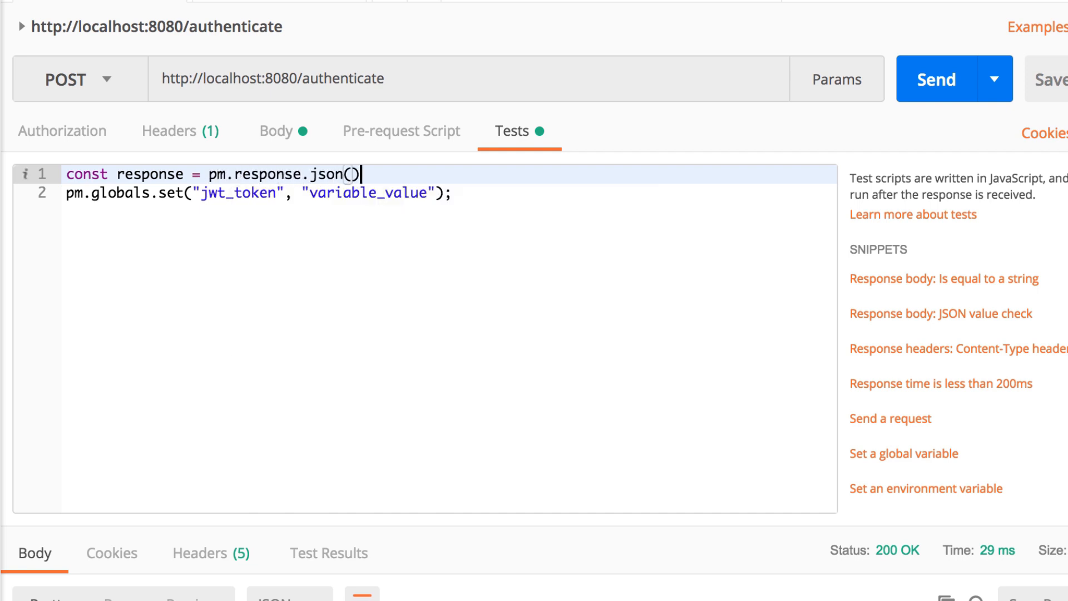
pyautogui.write(';')
pyautogui.doubleClick(170, 172)
pyautogui.click(301, 194)
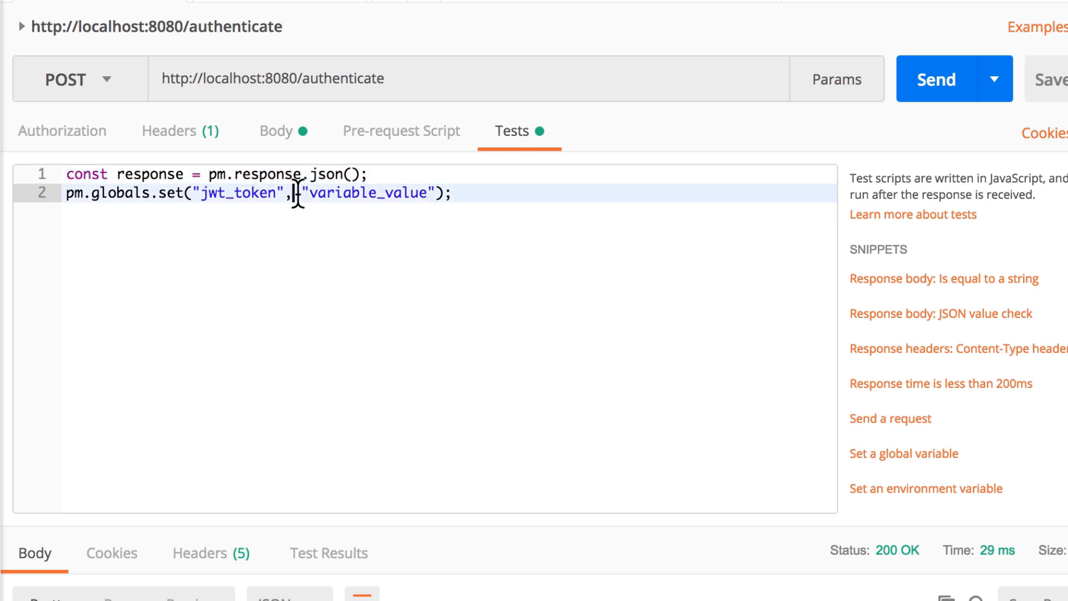
pyautogui.moveTo(302, 195); pyautogui.dragTo(431, 194)
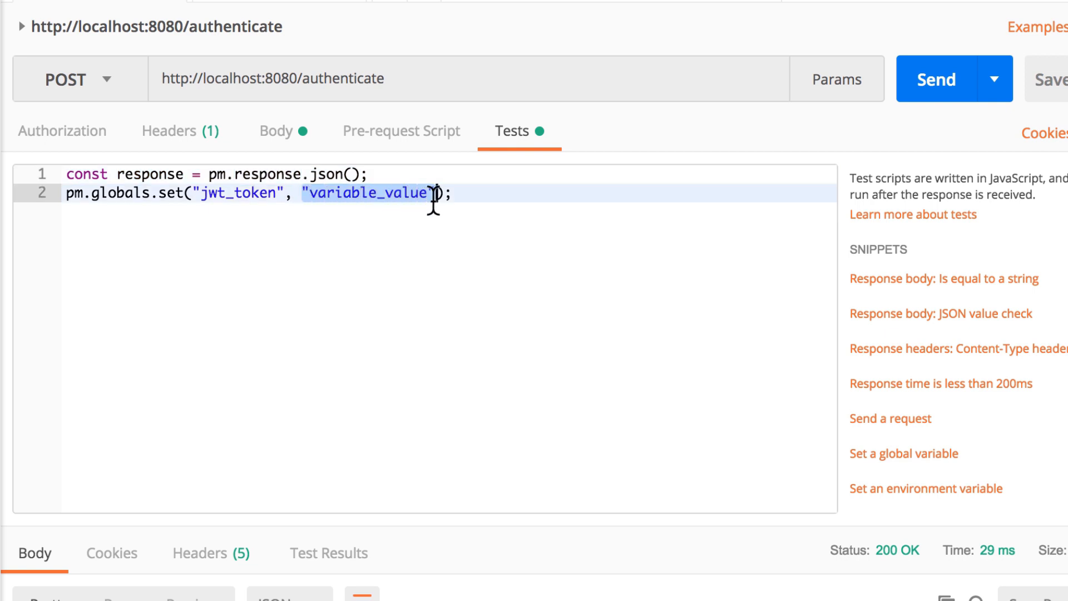
pyautogui.write('response.')
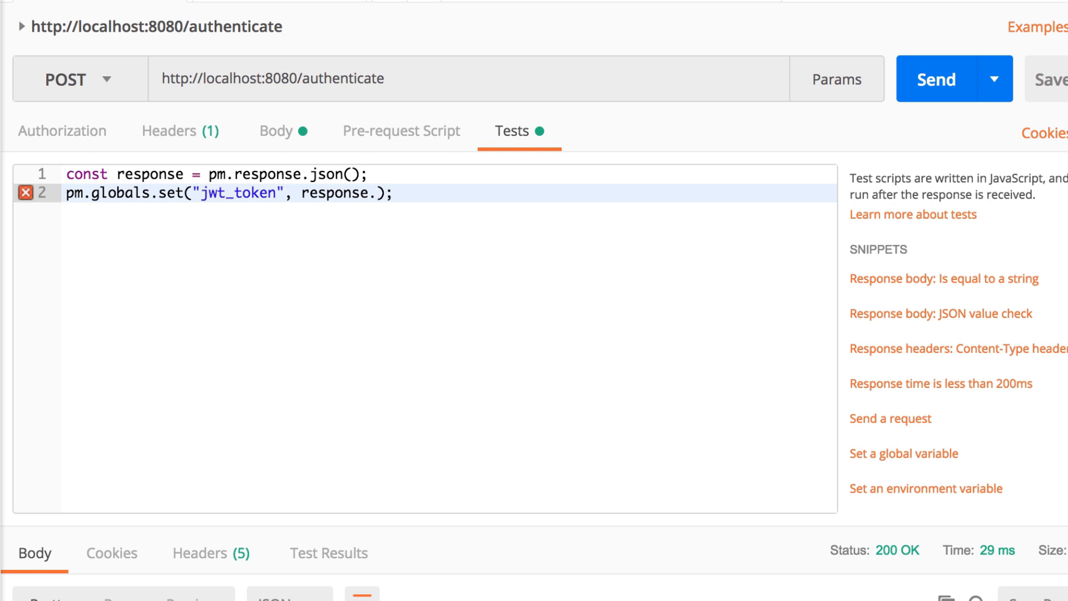
pyautogui.write('token')
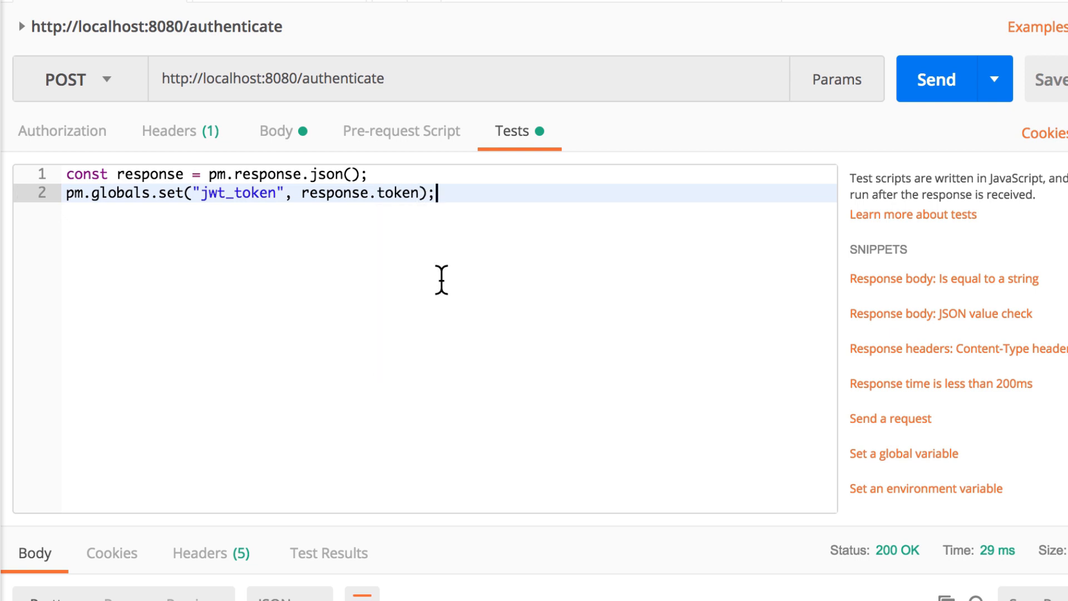
# Re-send the authenticate request and check that jwt_token appears in the Globals
pyautogui.click(937, 79)
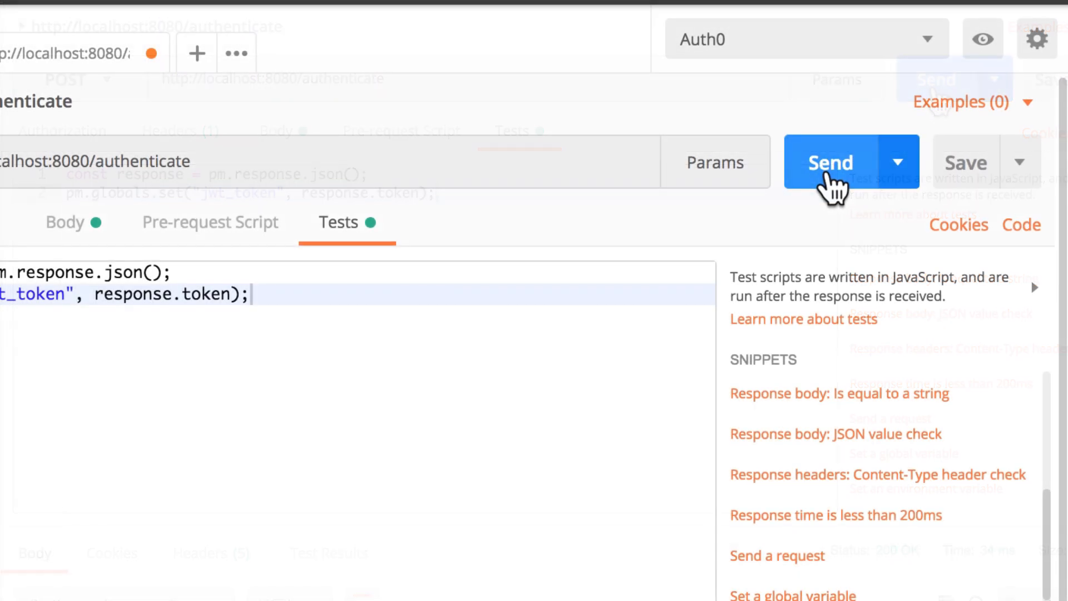
pyautogui.click(985, 42)
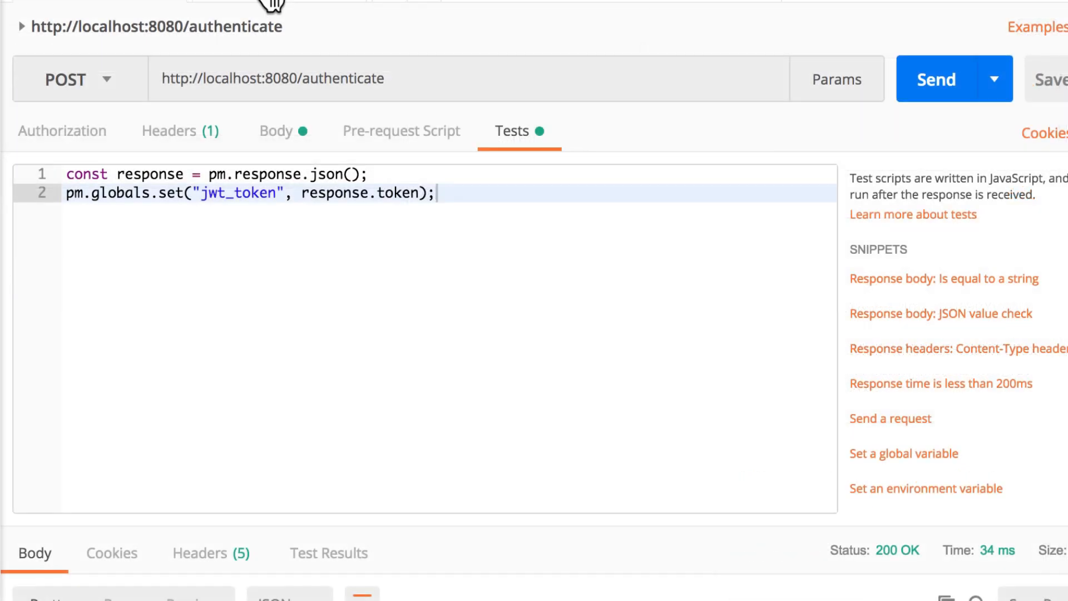
# Use {{jwt_token}} as the restricted GET's bearer token and send it successfully for 200 OK
pyautogui.click(275, 5)
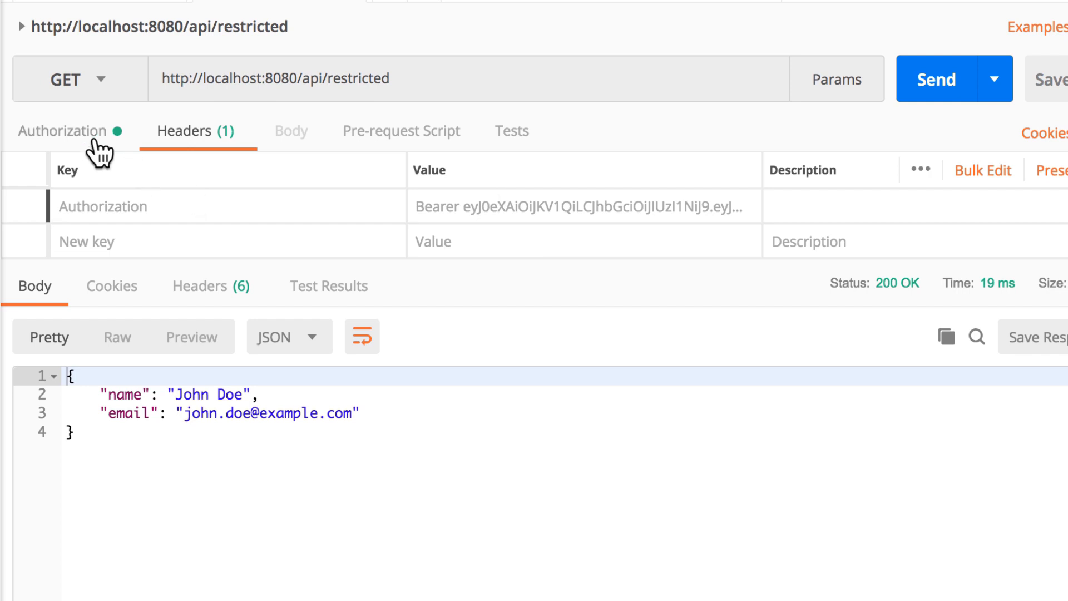
pyautogui.click(62, 132)
pyautogui.tripleClick(685, 275)
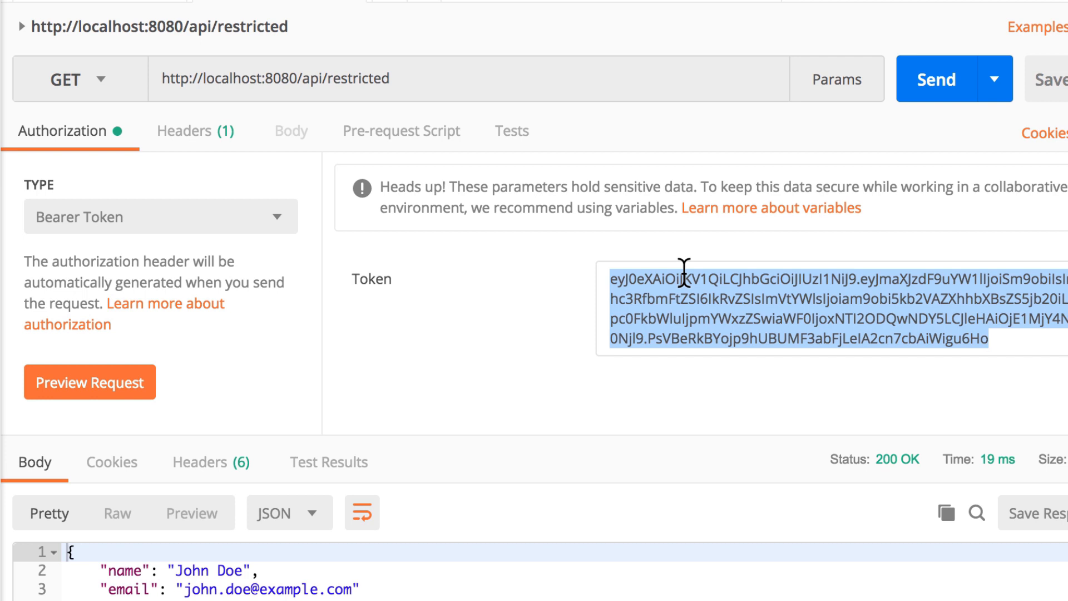
pyautogui.write('{{')
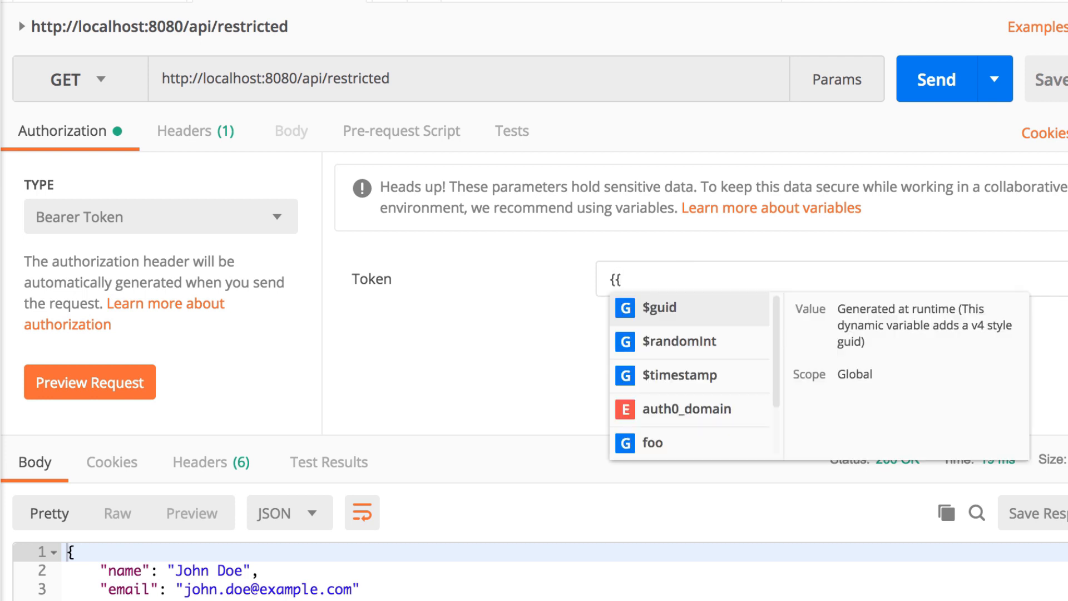
pyautogui.write('}}')
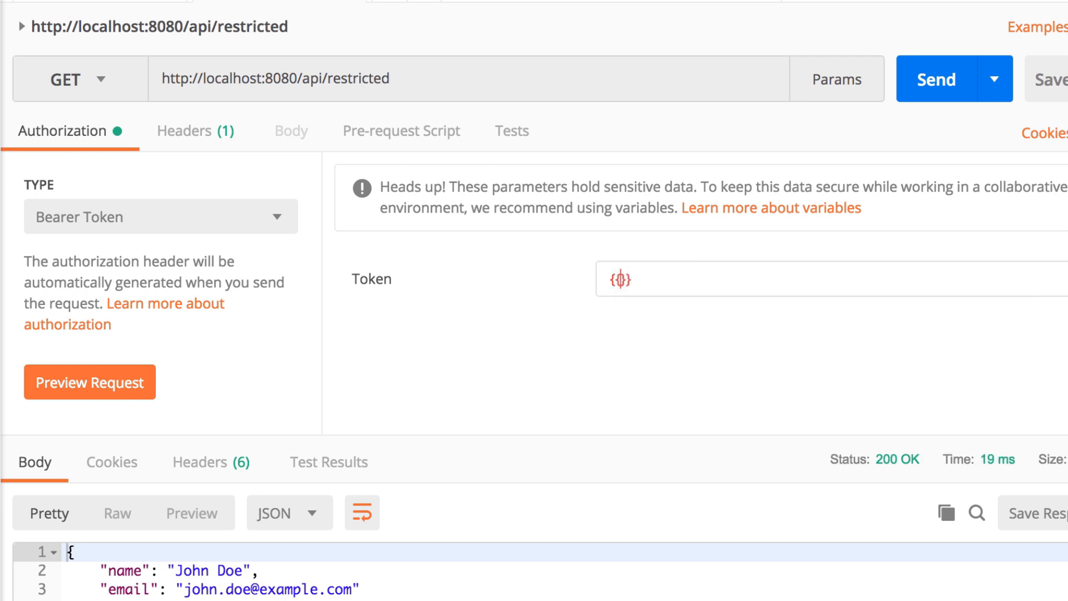
pyautogui.write('jw')
pyautogui.write('t_')
pyautogui.write('token')
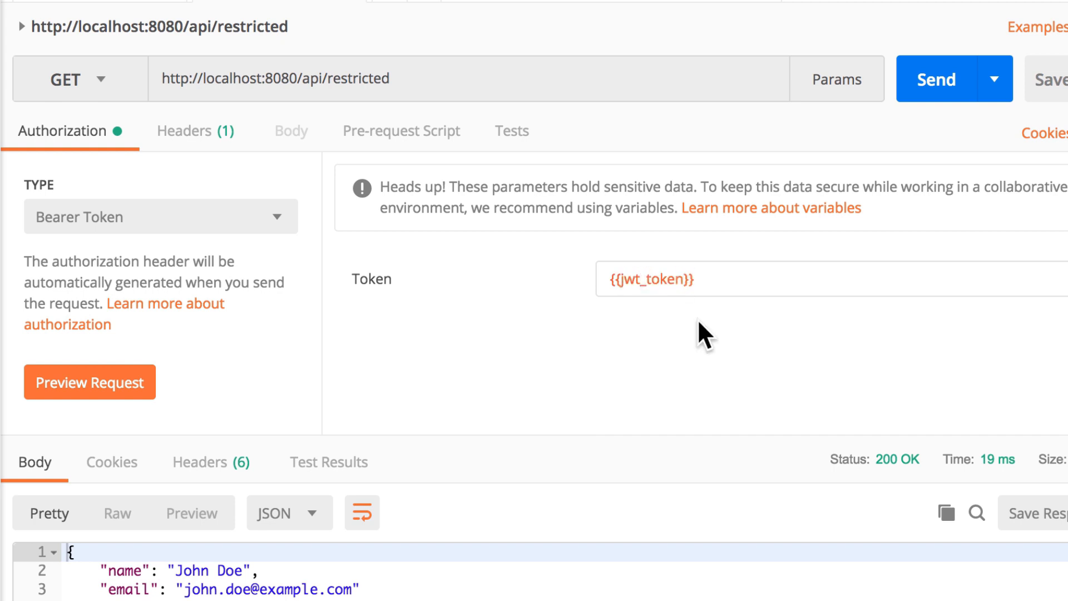
pyautogui.moveTo(652, 280)
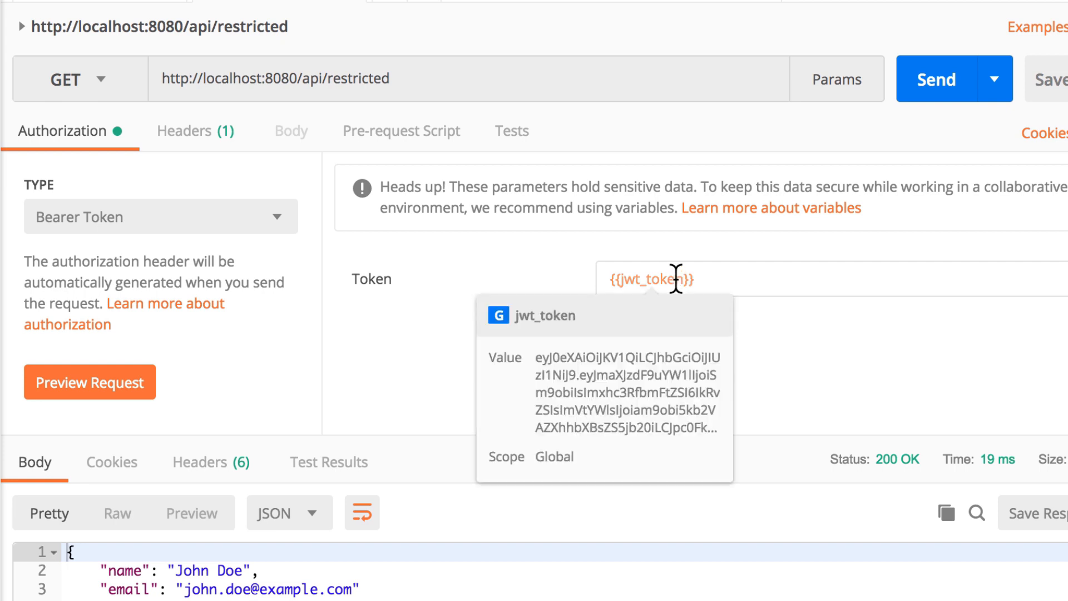
pyautogui.click(956, 82)
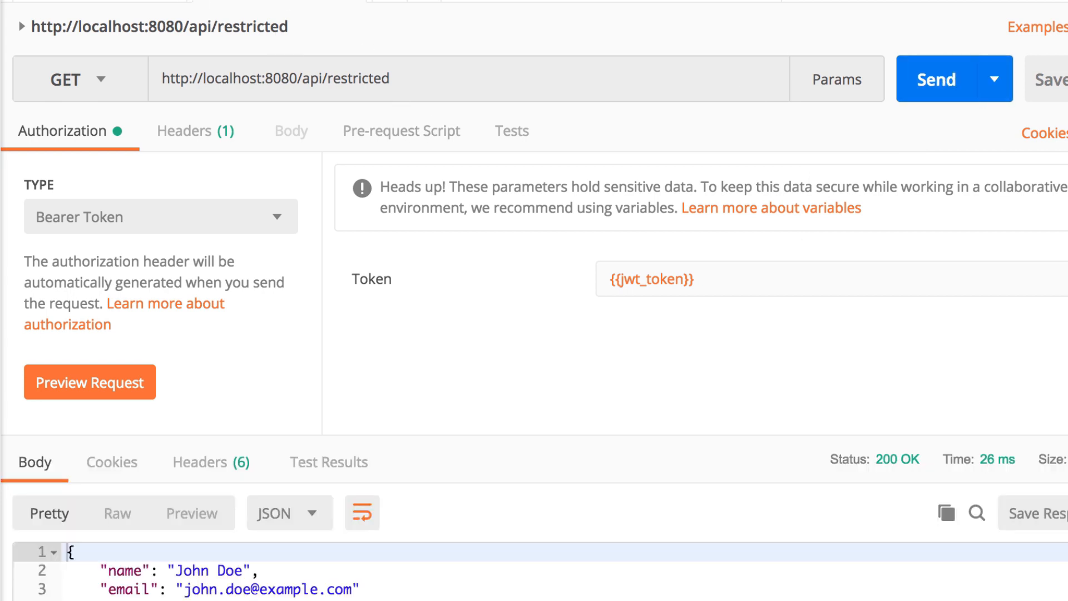
pyautogui.click(118, 5)
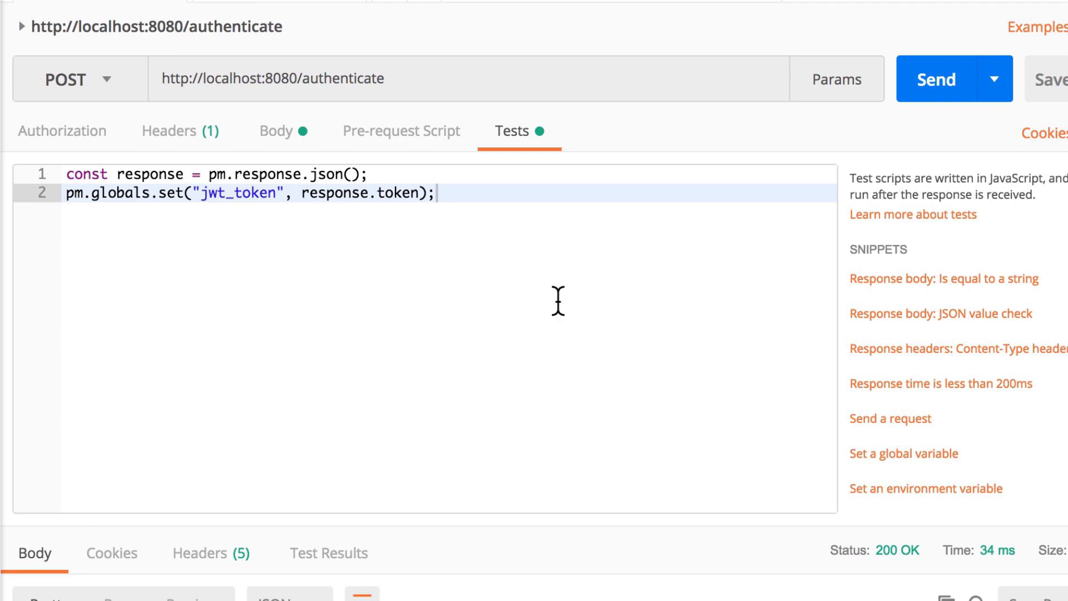
# Review the authenticate request's JSON body and token-storing script, then return to the restricted request
pyautogui.click(297, 137)
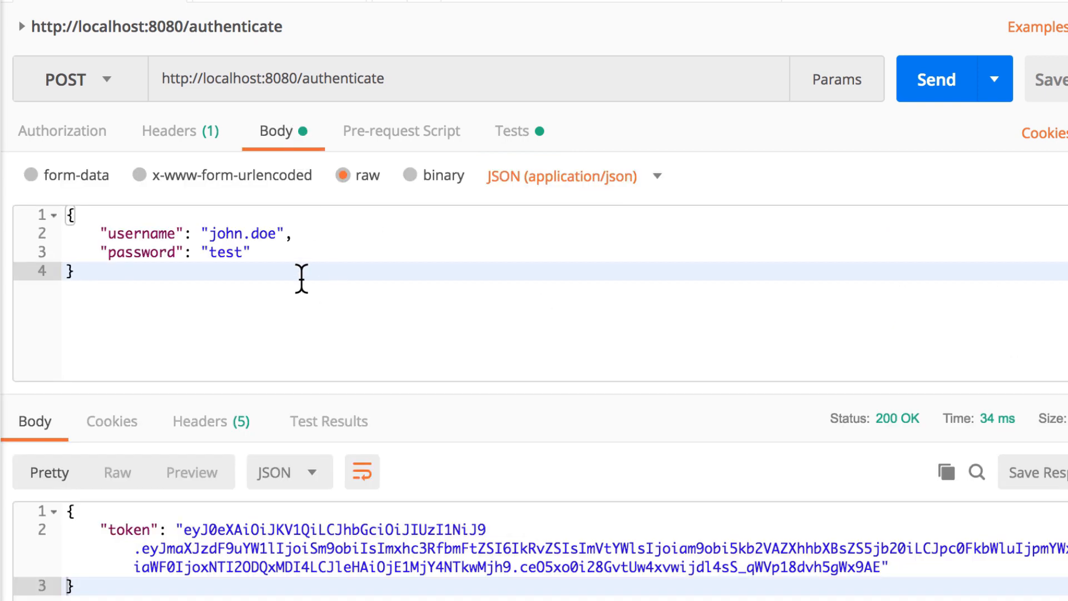
pyautogui.click(518, 135)
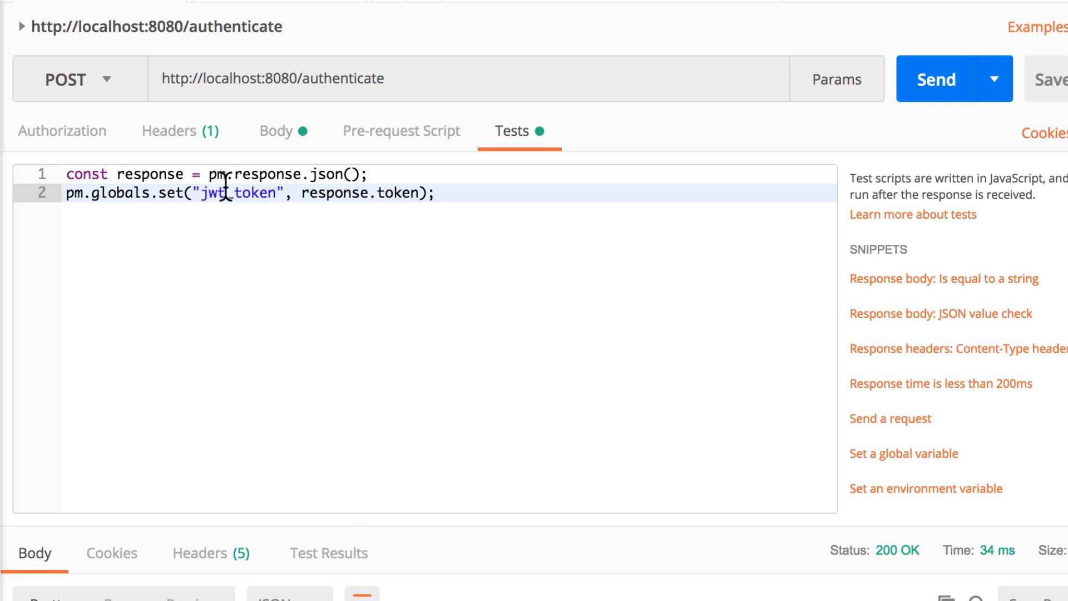
pyautogui.click(278, 5)
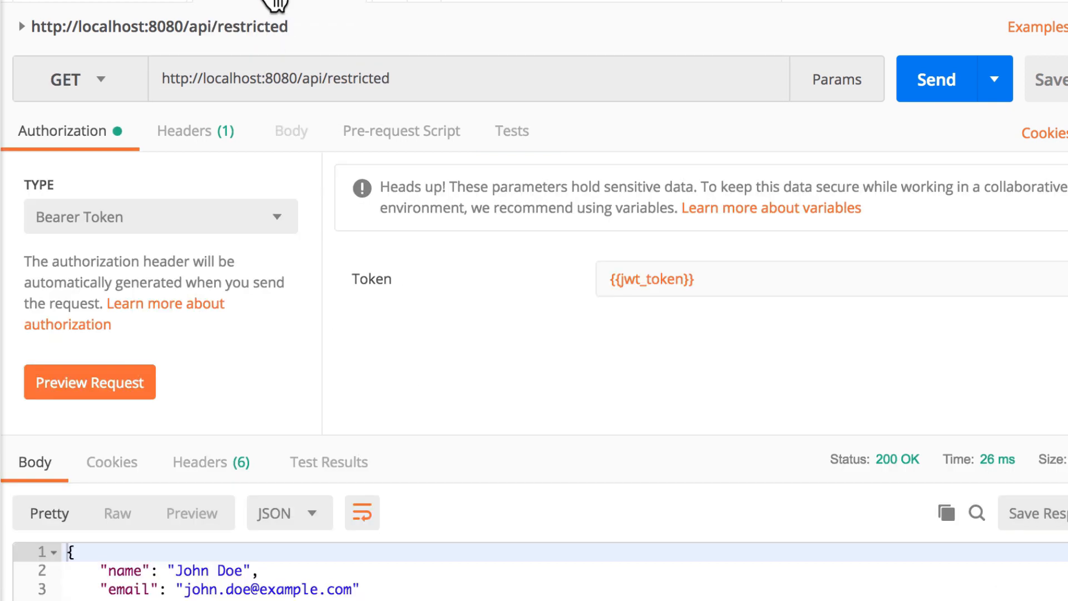